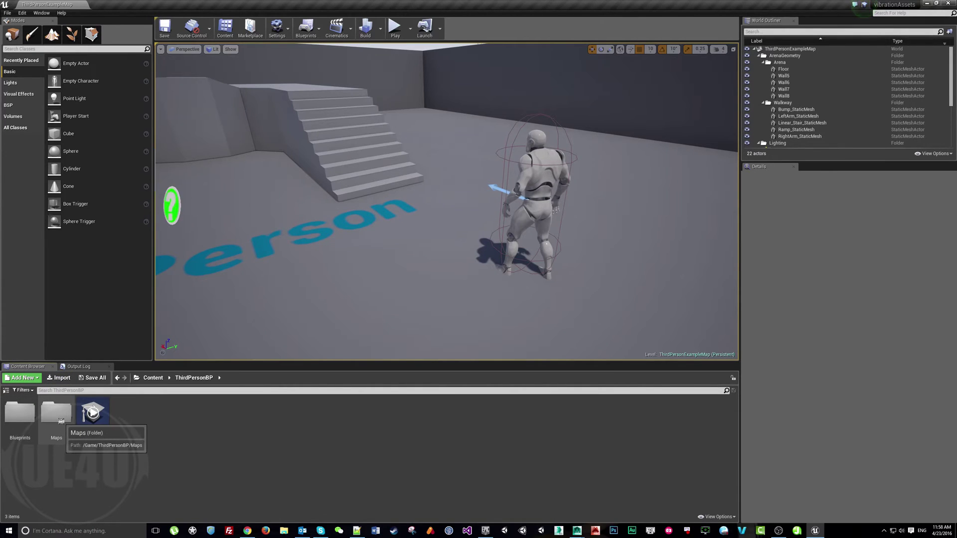
Open the ThirdPersonCharacter blueprint from the Blueprints folder and pan to the Jump input section
double_click(20, 412)
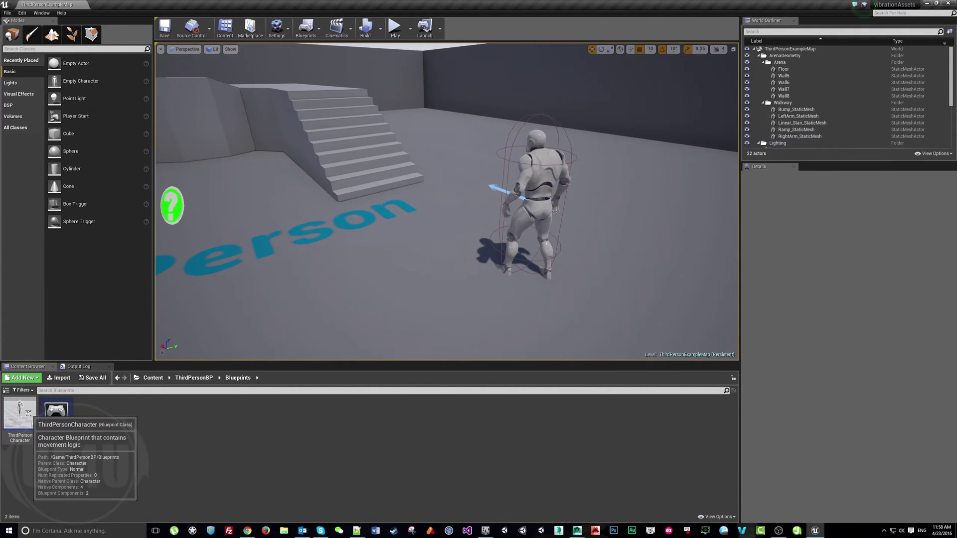
double_click(24, 413)
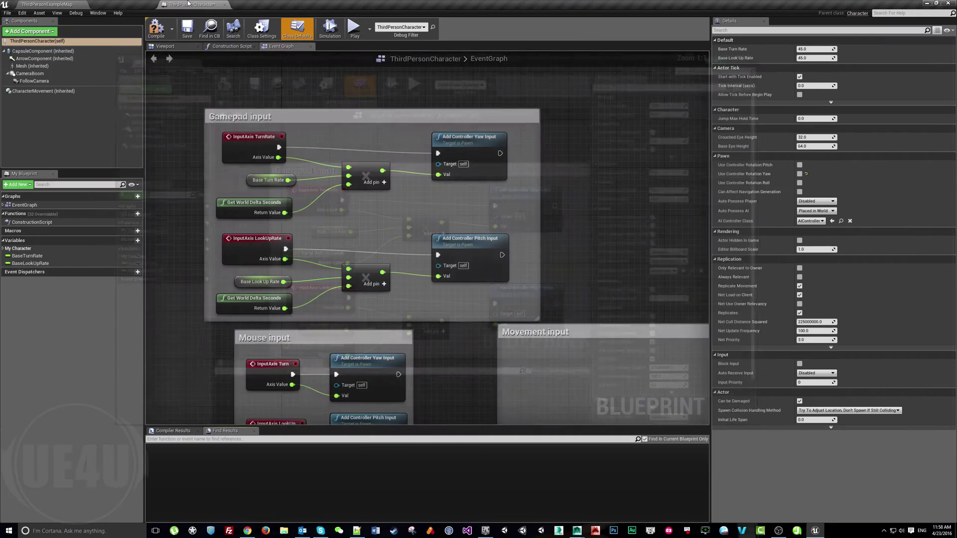
scroll(435, 250, down, 6)
right_drag(435, 250, 534, 221)
scroll(347, 223, up, 5)
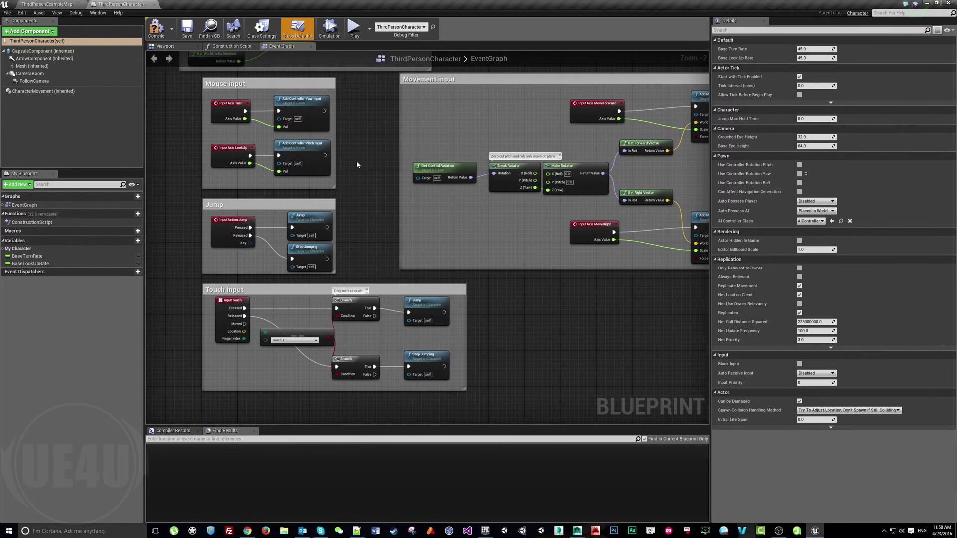
right_drag(357, 165, 380, 132)
scroll(359, 154, up, 2)
right_drag(287, 145, 376, 137)
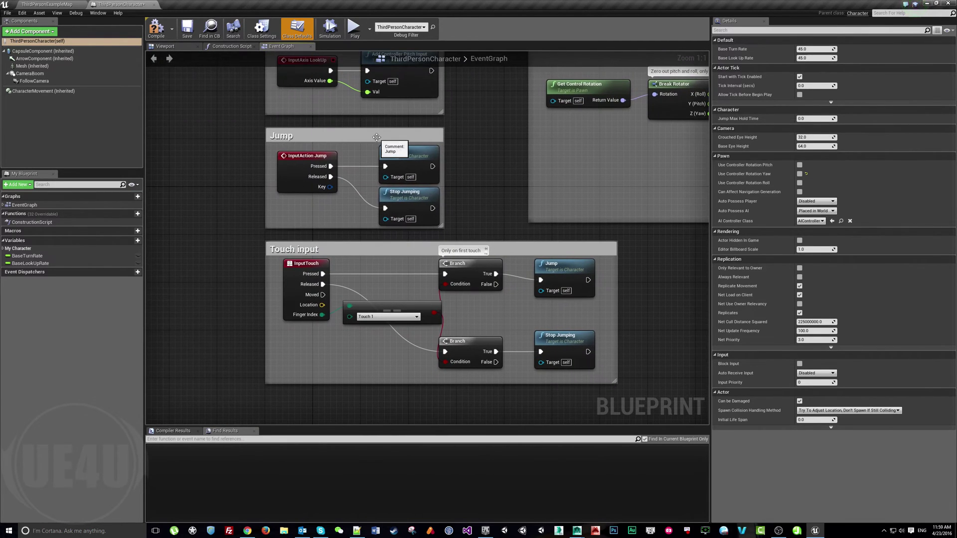
Move the Jump comment box left beside the Touch input section and widen it
drag(376, 137, 219, 139)
right_drag(218, 139, 347, 133)
drag(416, 145, 543, 144)
drag(458, 130, 356, 135)
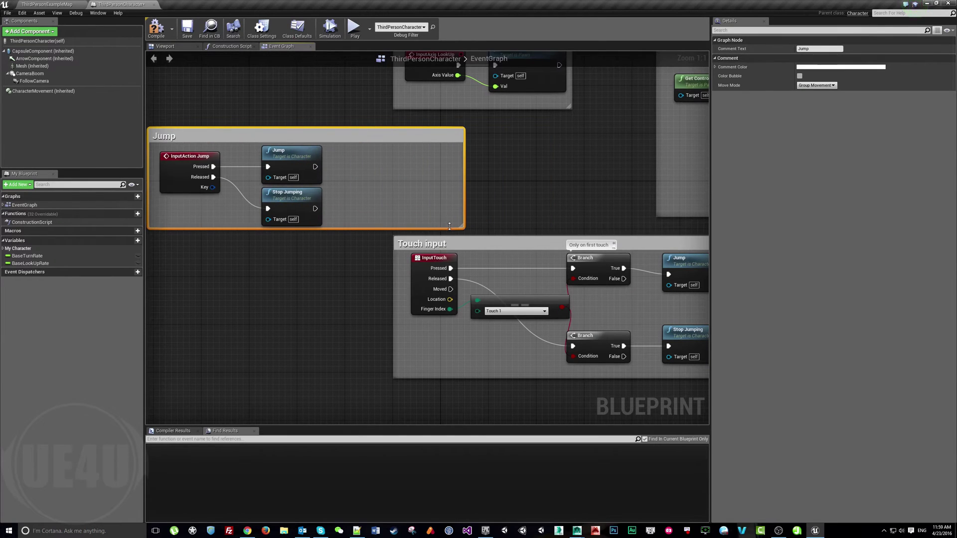
right_drag(376, 154, 509, 127)
drag(510, 127, 315, 233)
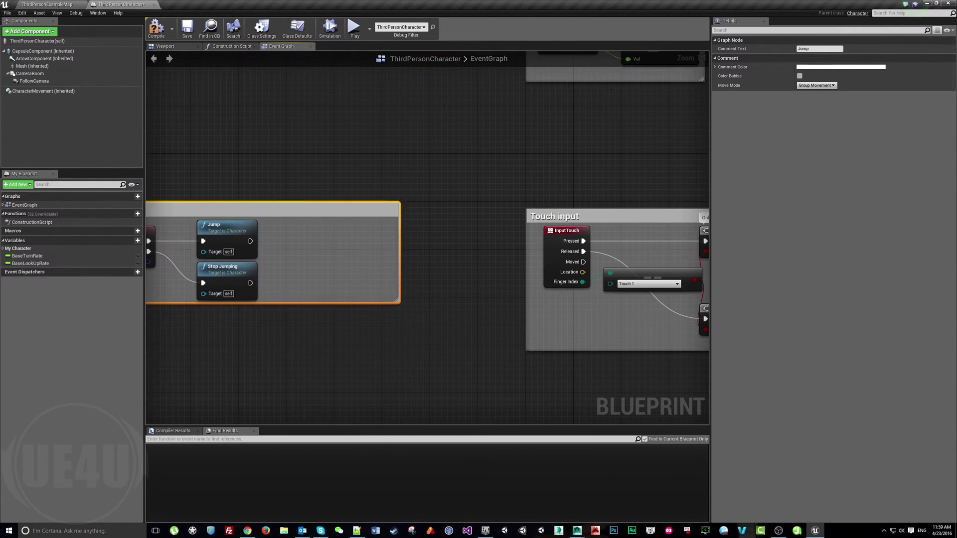
right_drag(317, 229, 406, 152)
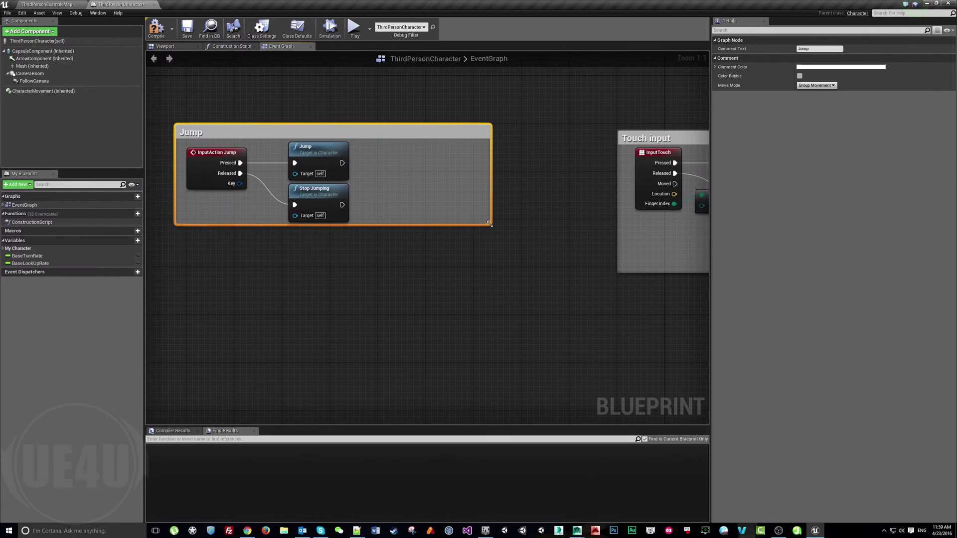
Enlarge the Jump comment box and add a Get Player Controller node inside it
drag(489, 224, 567, 349)
right_click(303, 282)
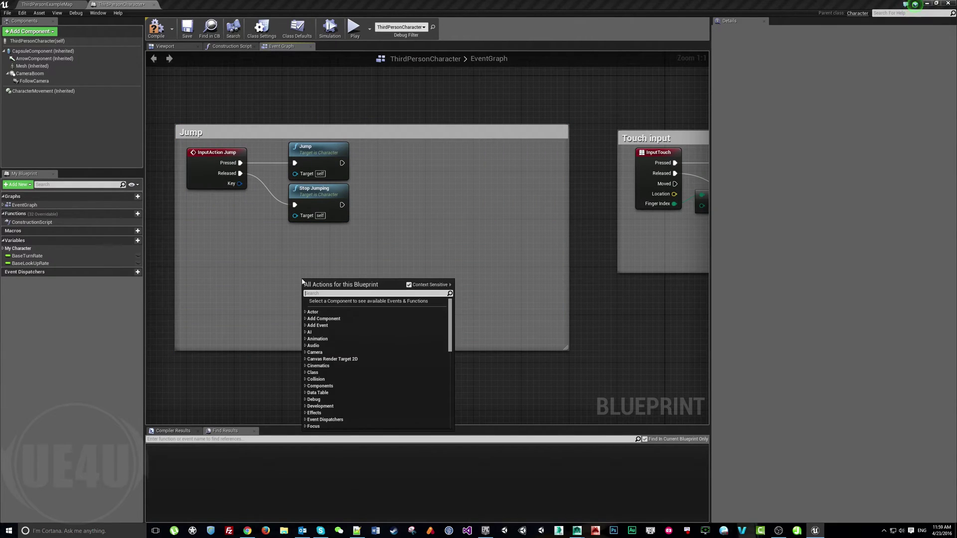
text(get player)
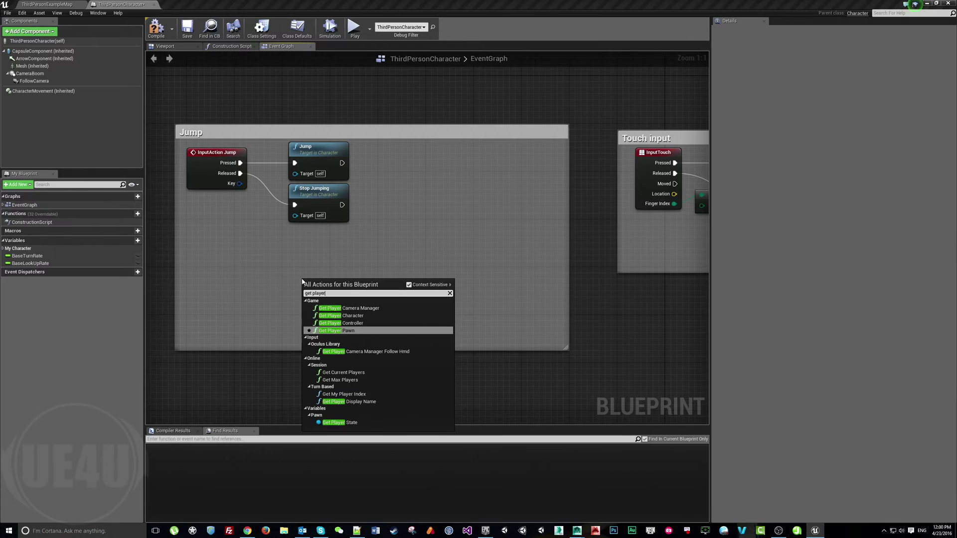
key(Up)
key(Return)
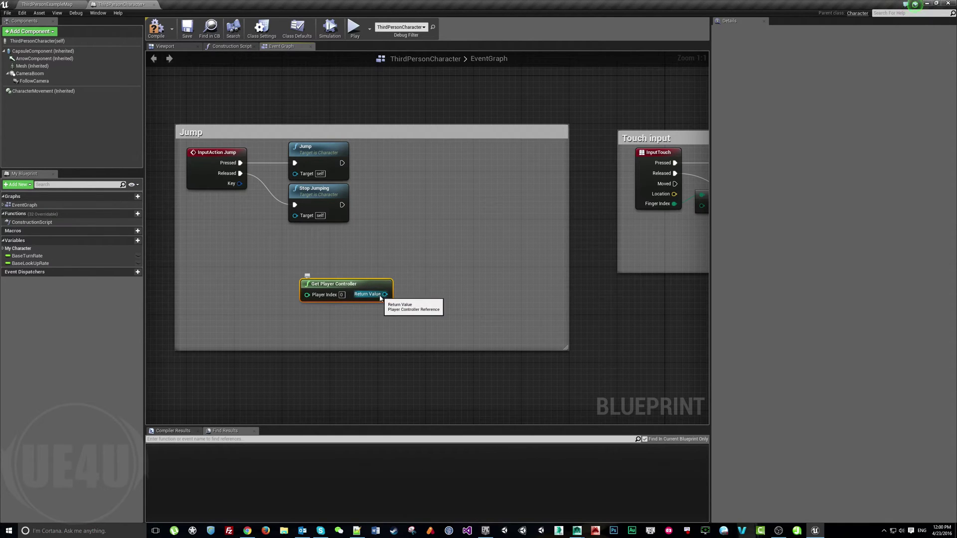
Add Play Dynamic Force Feedback on the controller, started by Jump and stopped by Stop Jumping
drag(380, 297, 427, 313)
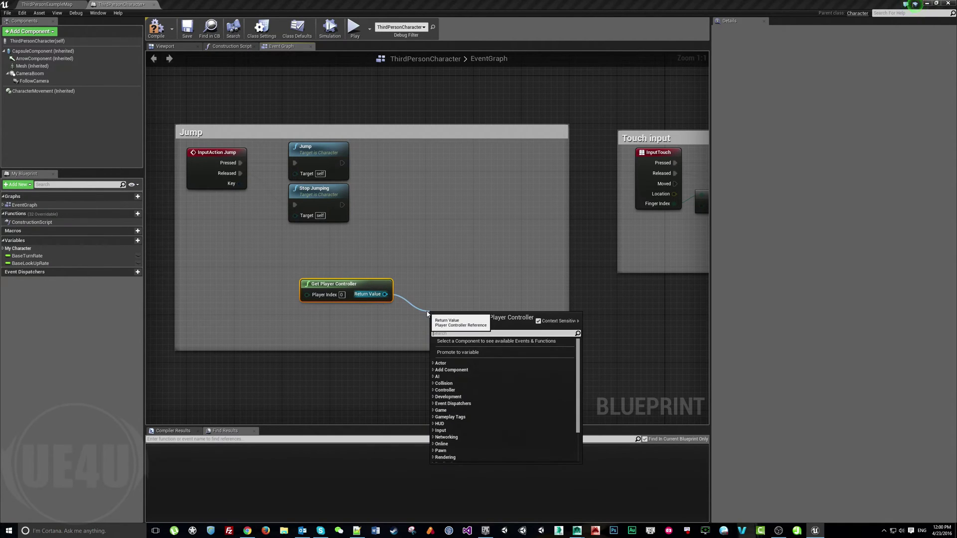
text(dy)
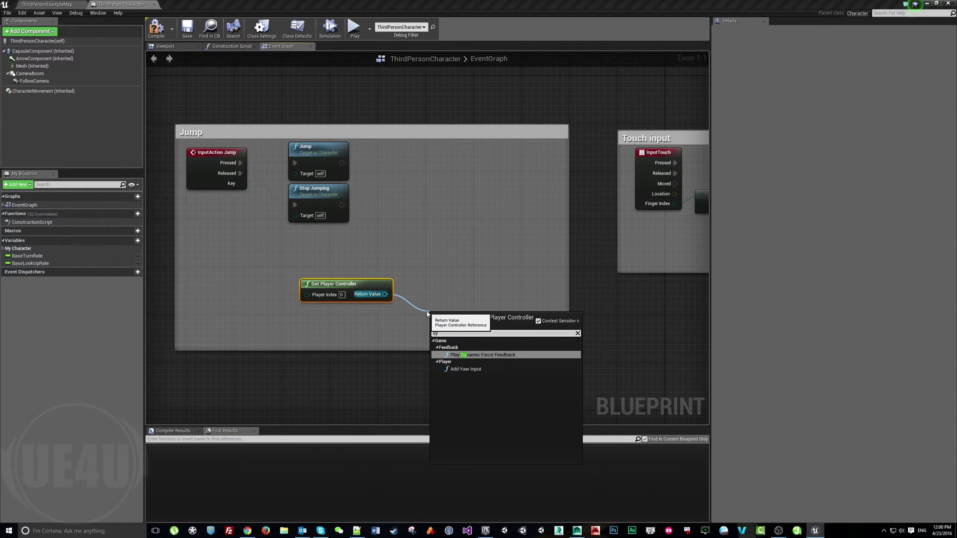
text(namic)
key(Return)
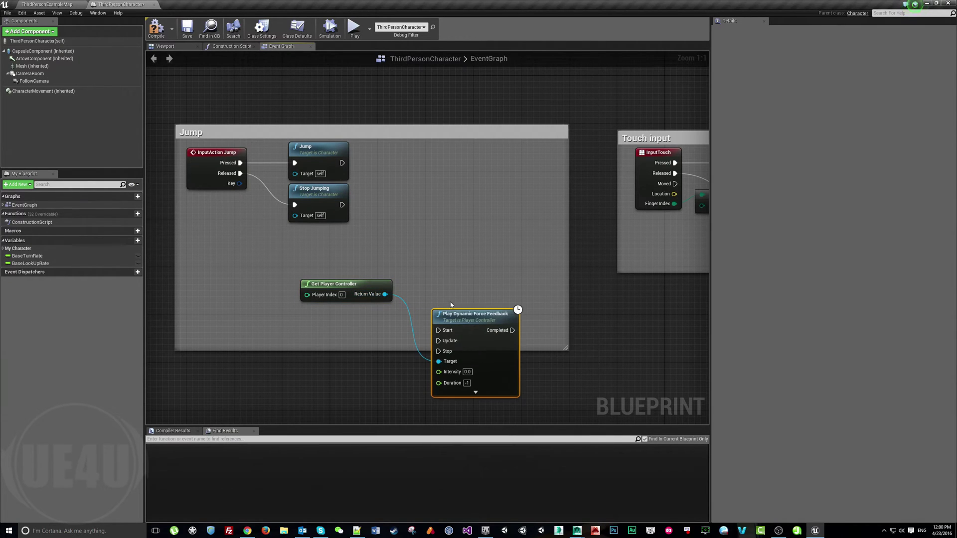
drag(464, 318, 464, 180)
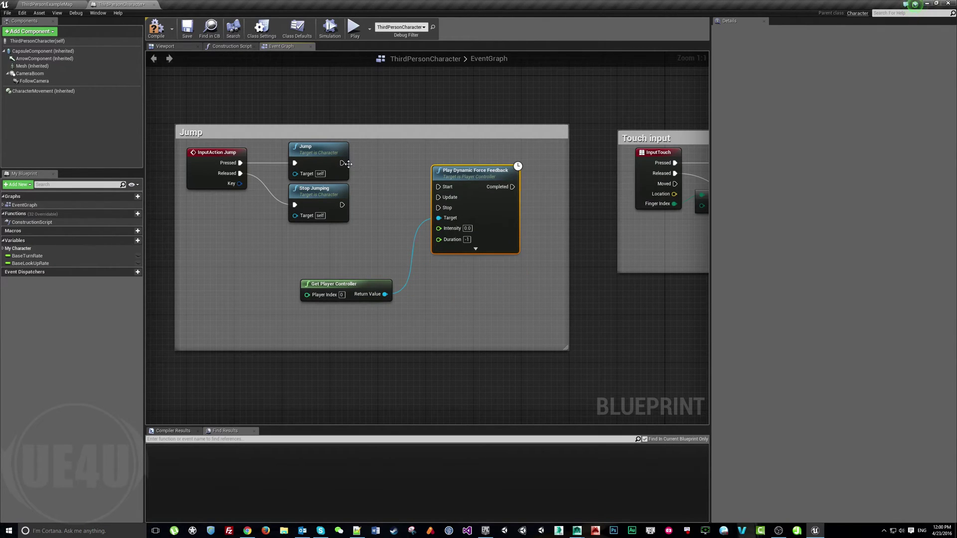
drag(341, 163, 438, 187)
drag(342, 205, 438, 207)
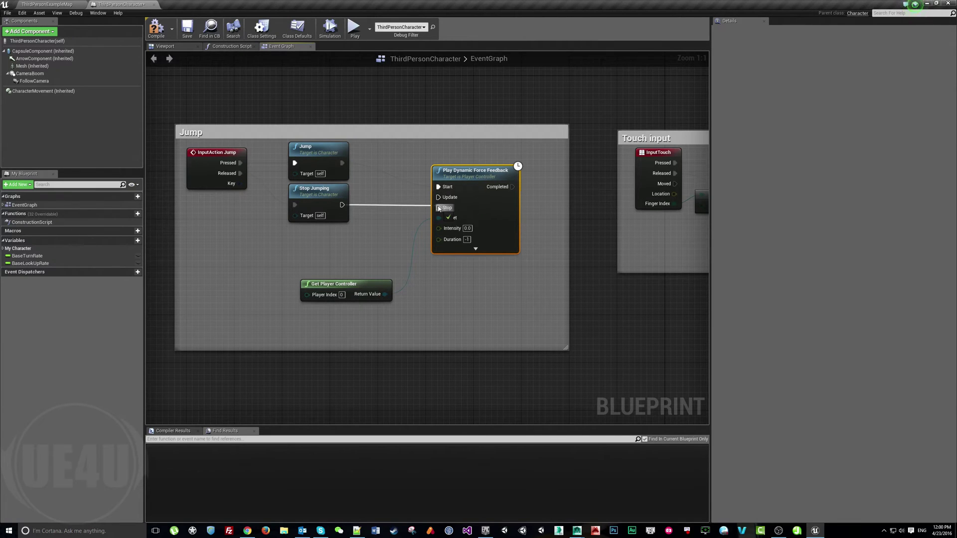
Expand the node's advanced pins, set Intensity to 1, and save the ThirdPersonCharacter blueprint
click(475, 249)
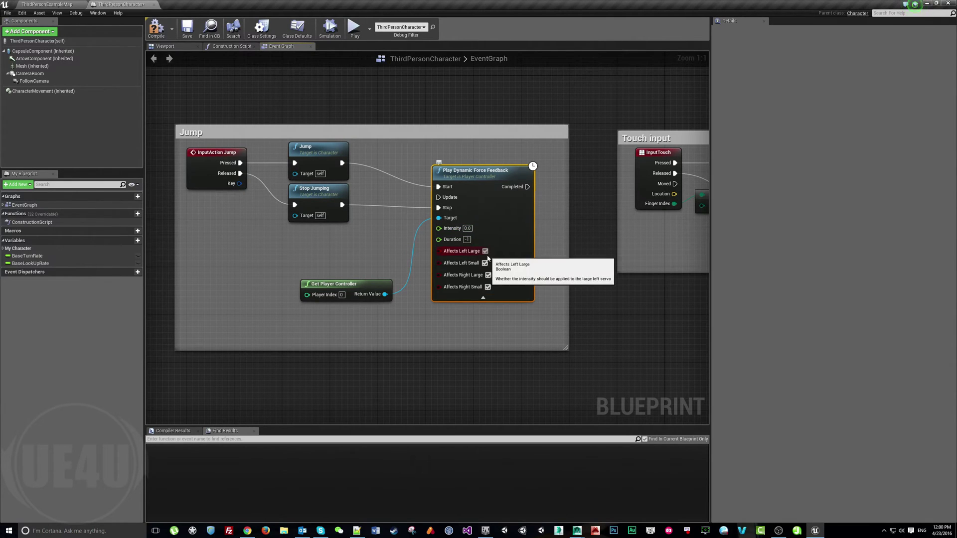
click(467, 228)
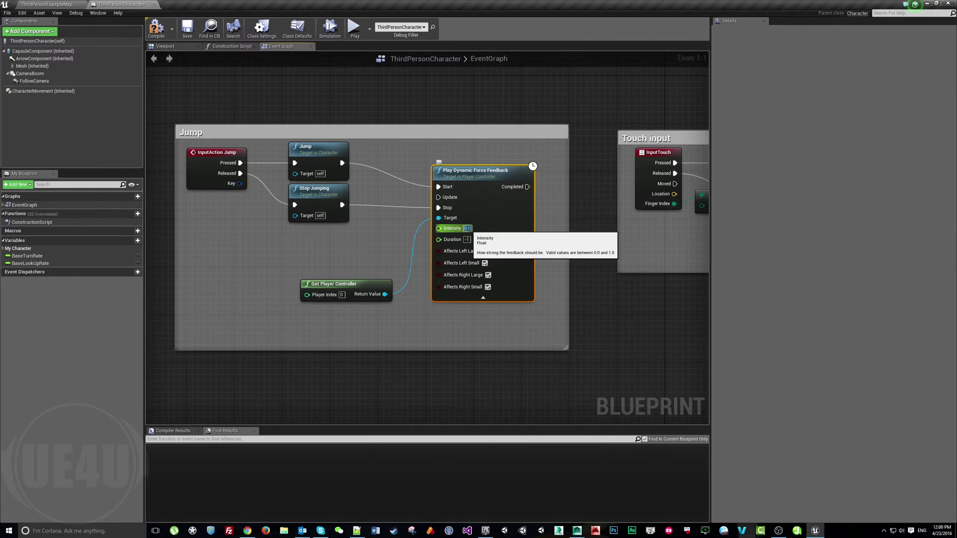
text(1)
key(Return)
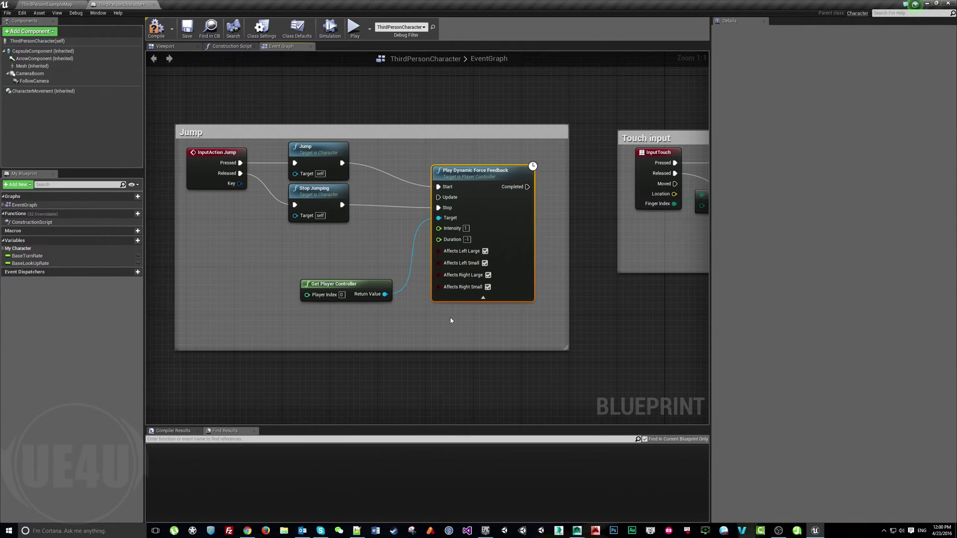
click(187, 29)
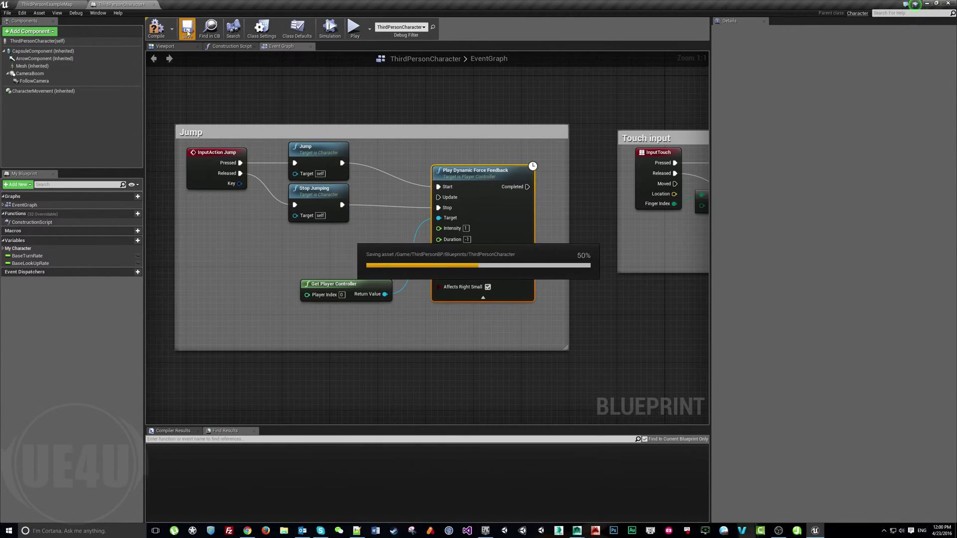
Play the example map, run and jump with the character near the stairs, then stop the session
click(48, 4)
click(395, 28)
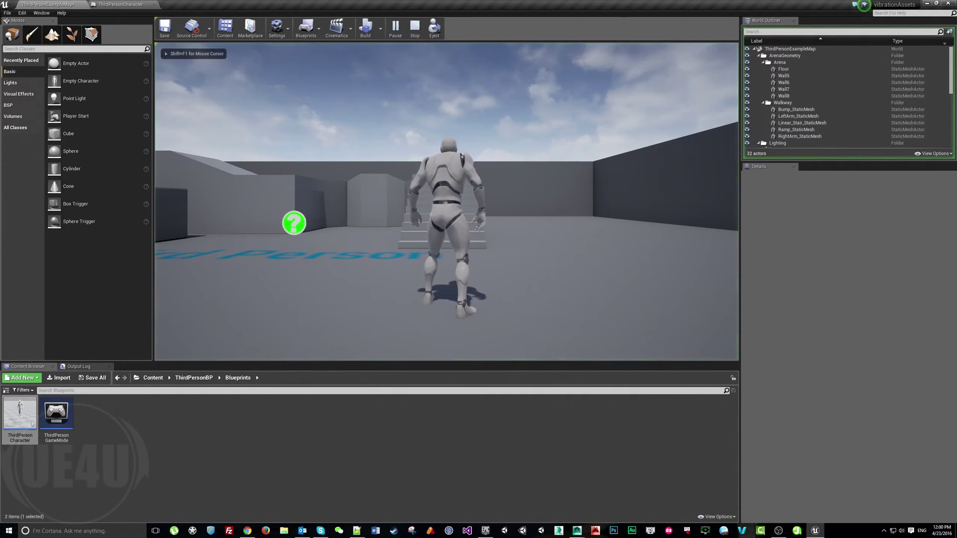
key(w)
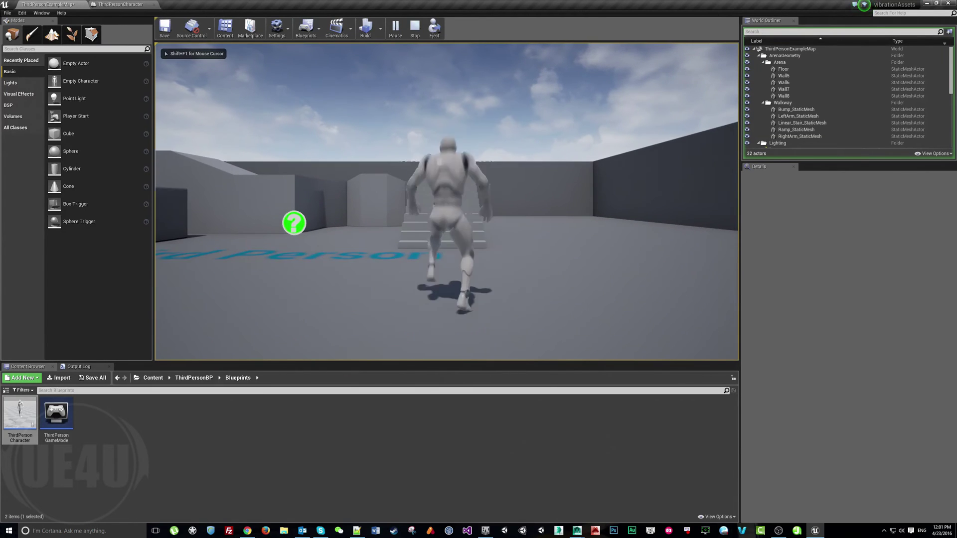
key(w)
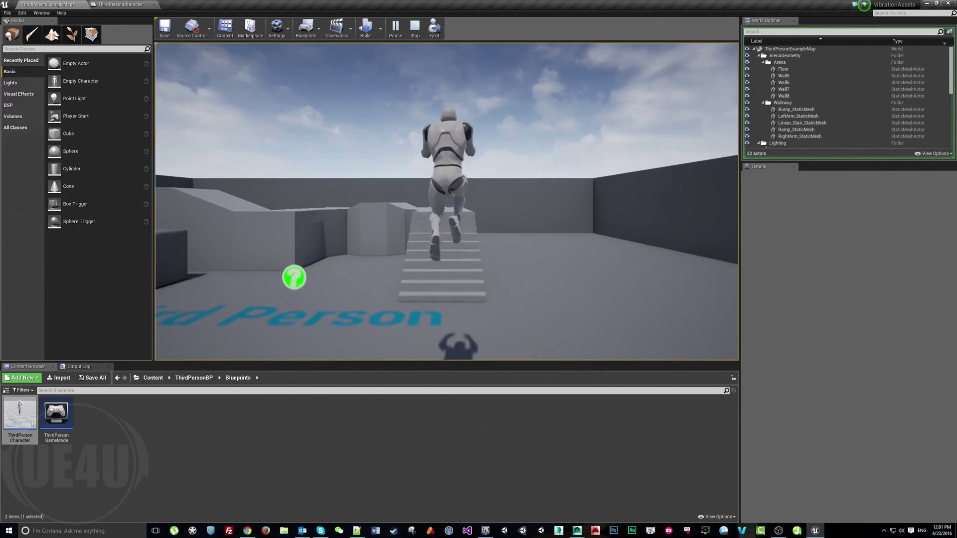
key(space)
key(w)
key(space)
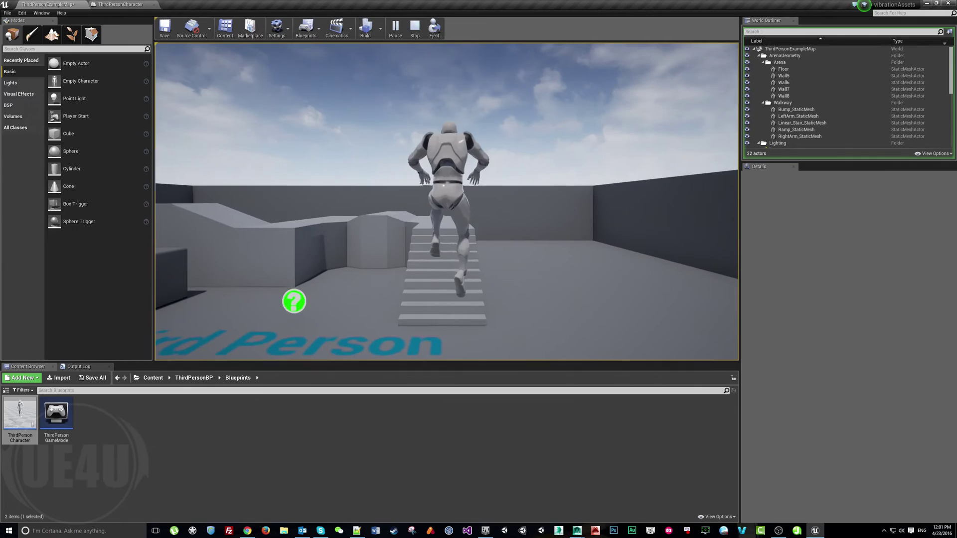
key(s)
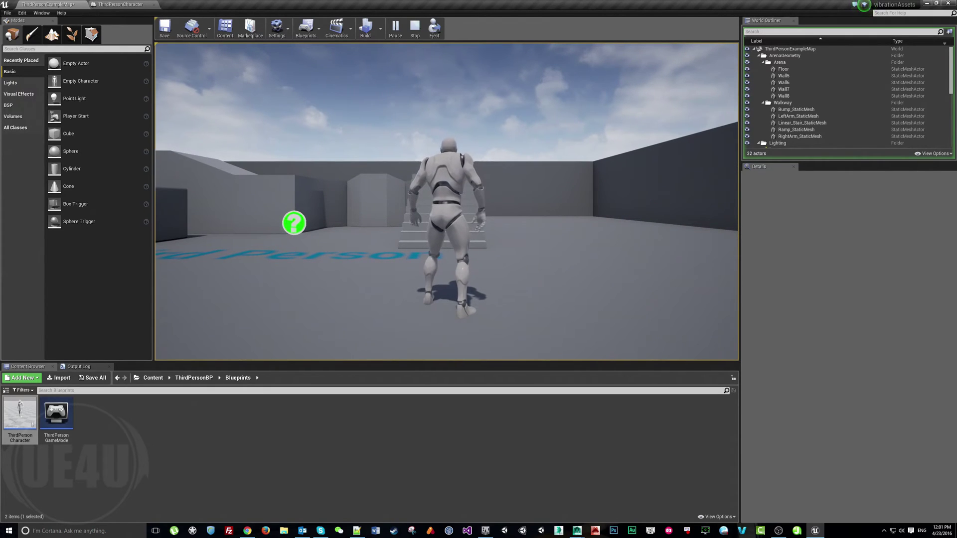
key(Escape)
Back in the blueprint, nudge the force feedback node and raise the Jump comment box's top edge
click(120, 4)
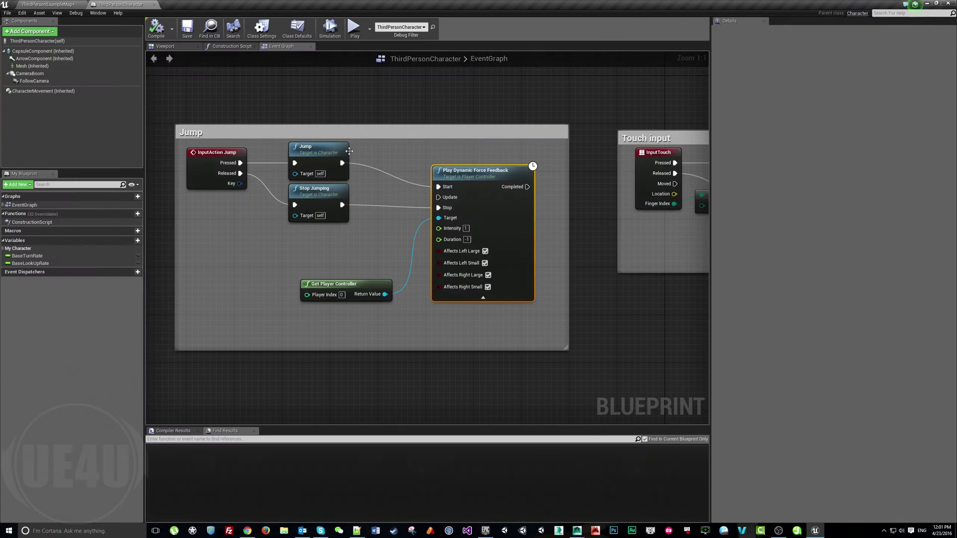
drag(482, 199, 470, 175)
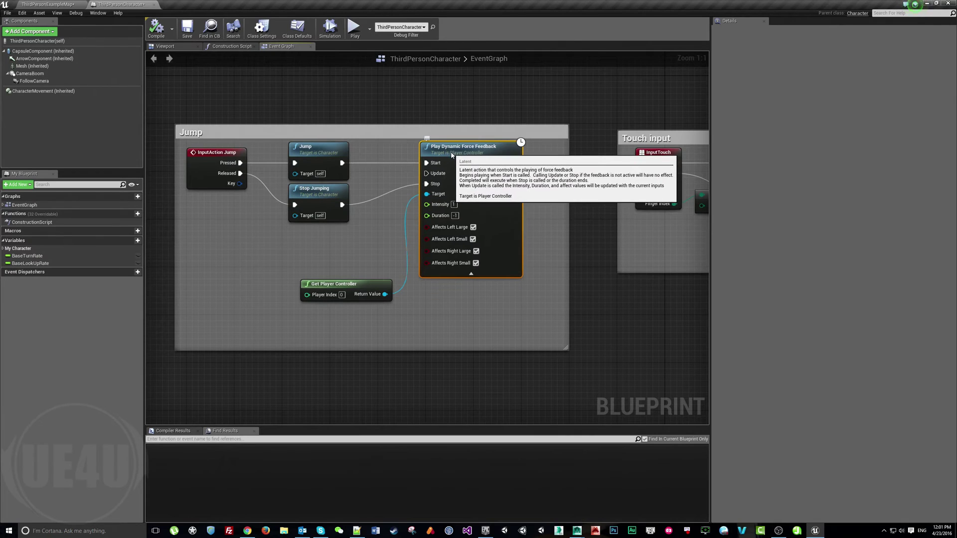
right_drag(370, 215, 416, 230)
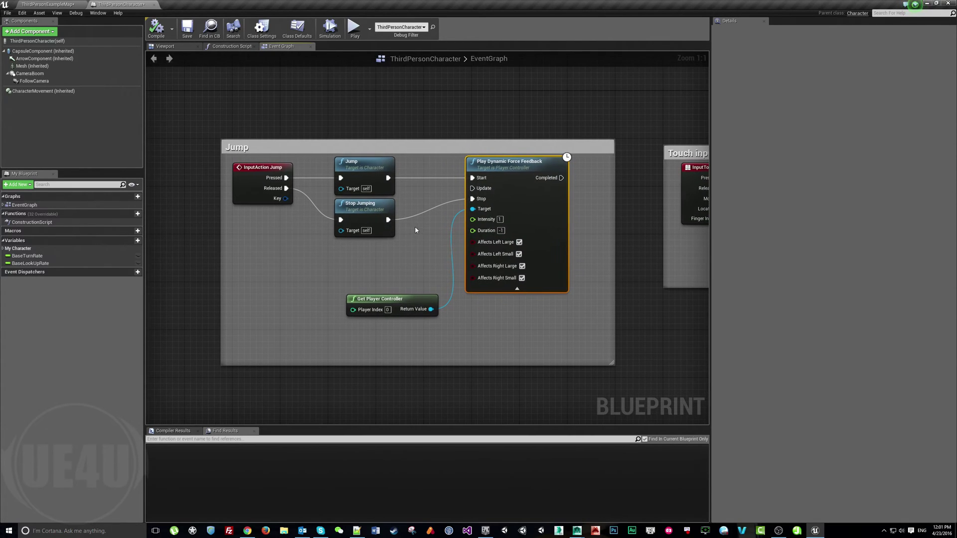
drag(429, 141, 430, 135)
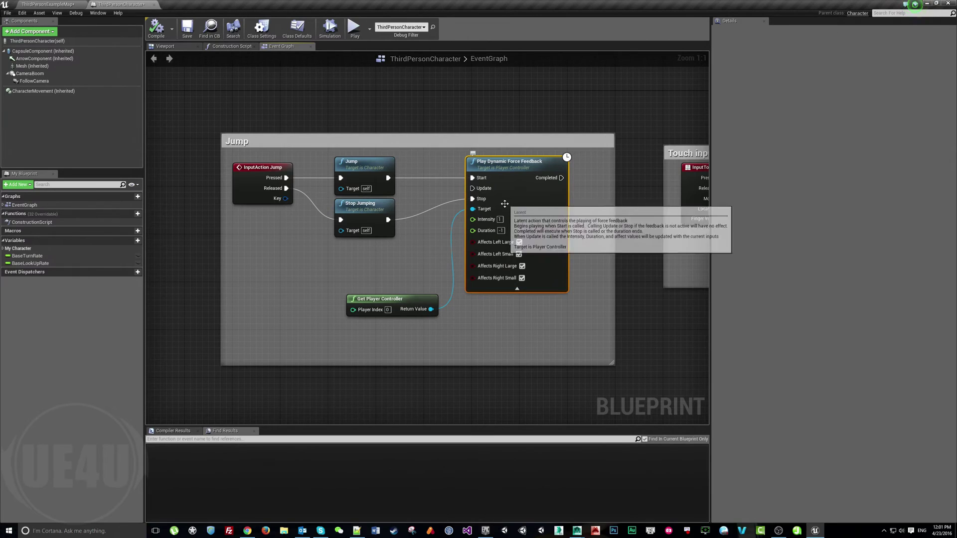
Set Intensity to 0.5 and turn off Affects Left Small and Affects Right Small
text(0.5)
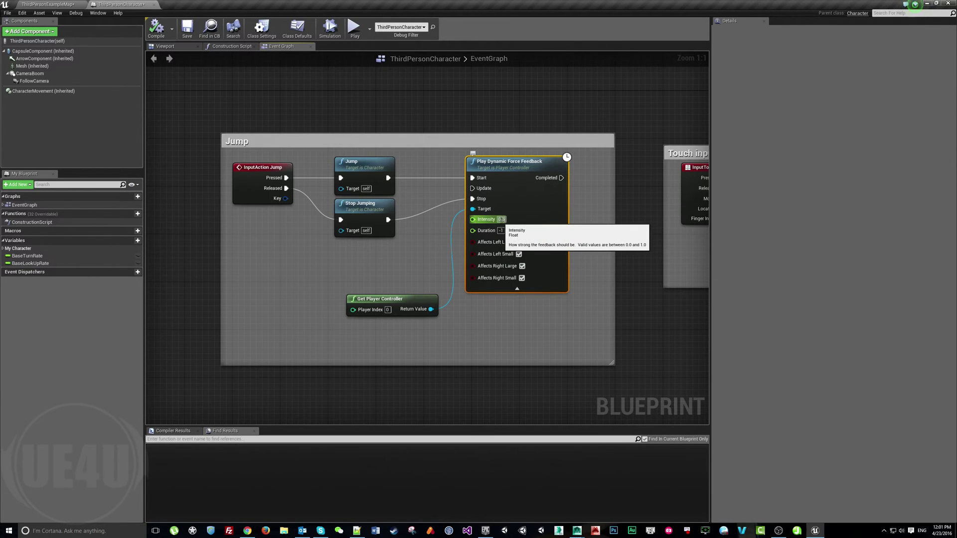
key(Return)
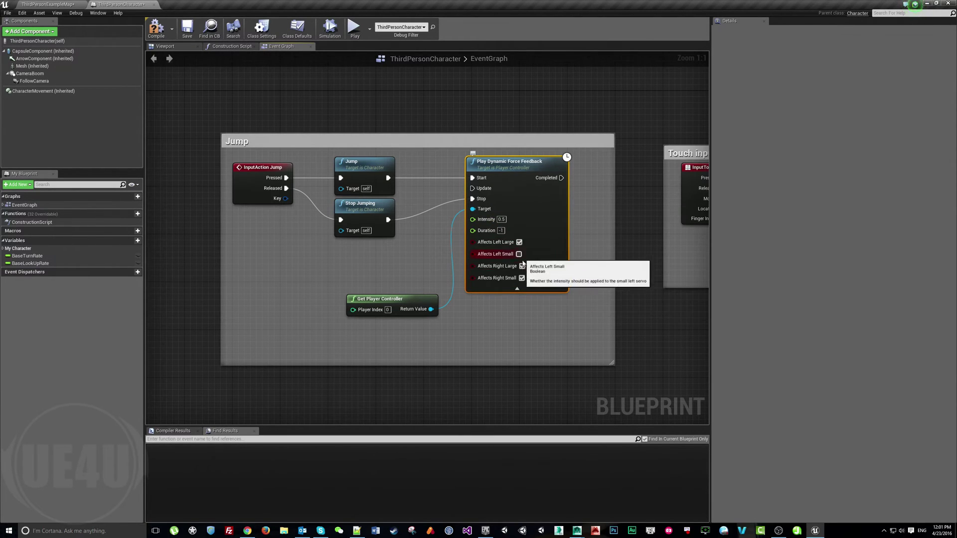
click(519, 254)
click(521, 277)
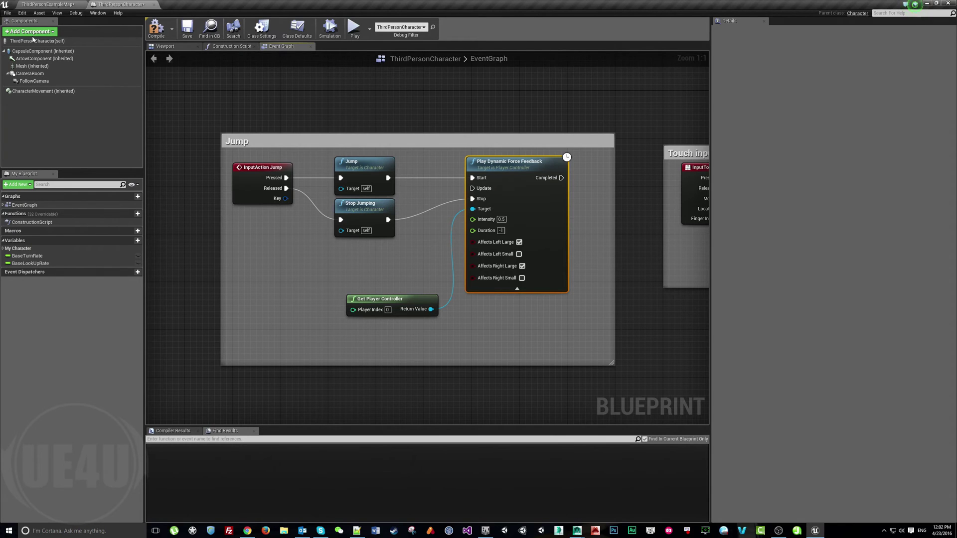
In the level editor, bring up the Content Browser's new-asset menu with its Miscellaneous submenu
click(74, 4)
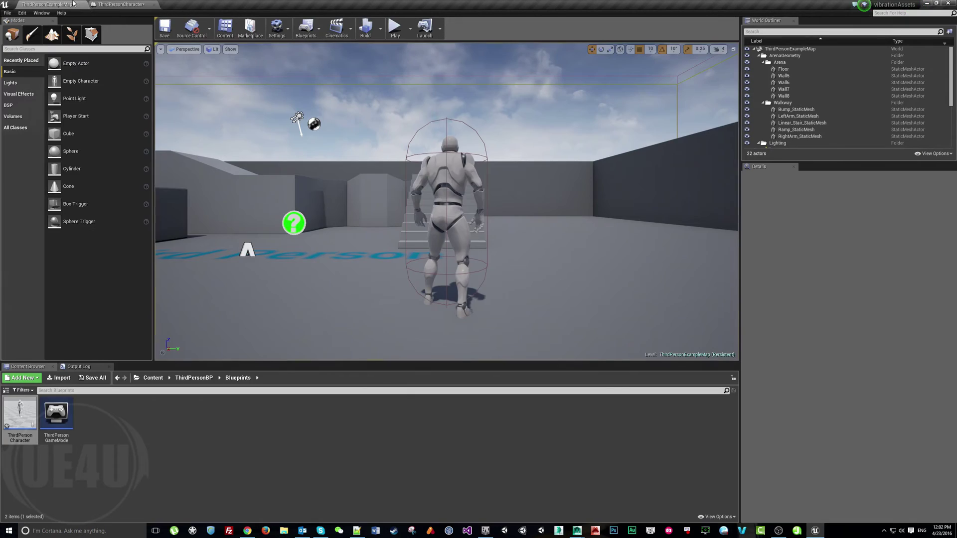
right_click(220, 424)
mouse_move(273, 344)
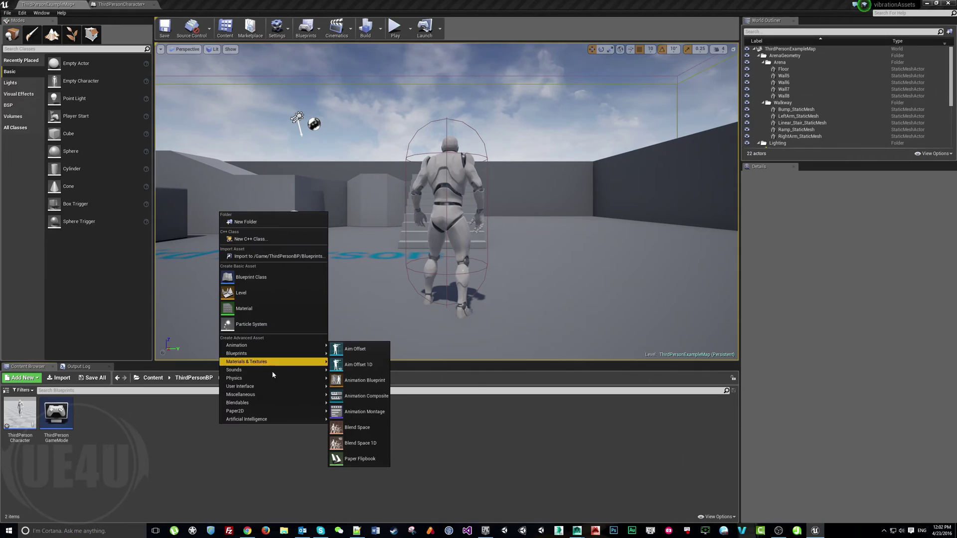
mouse_move(275, 373)
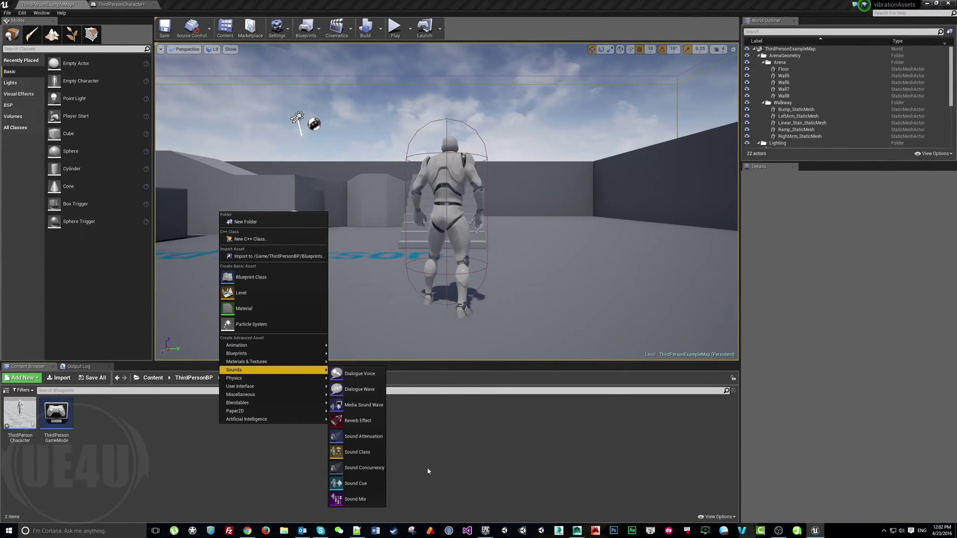
click(426, 467)
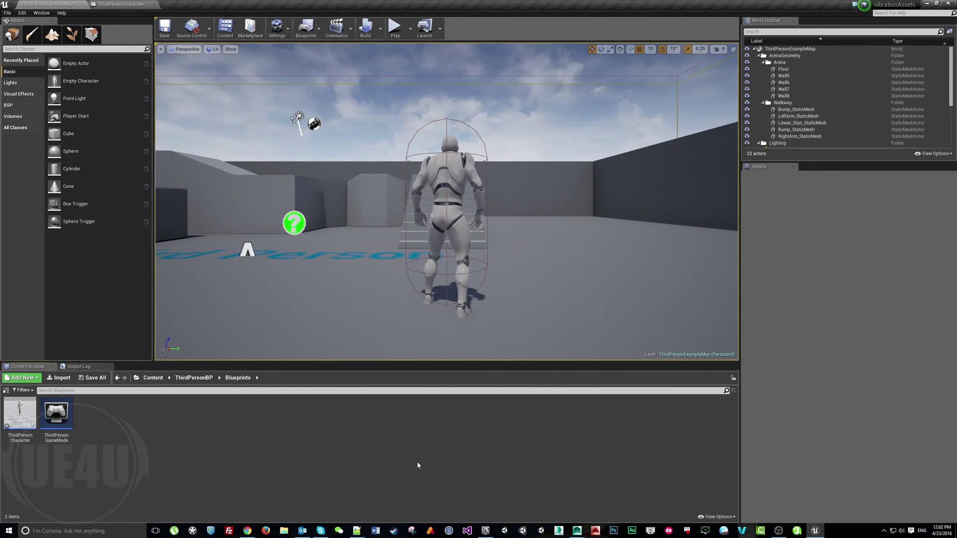
right_click(205, 447)
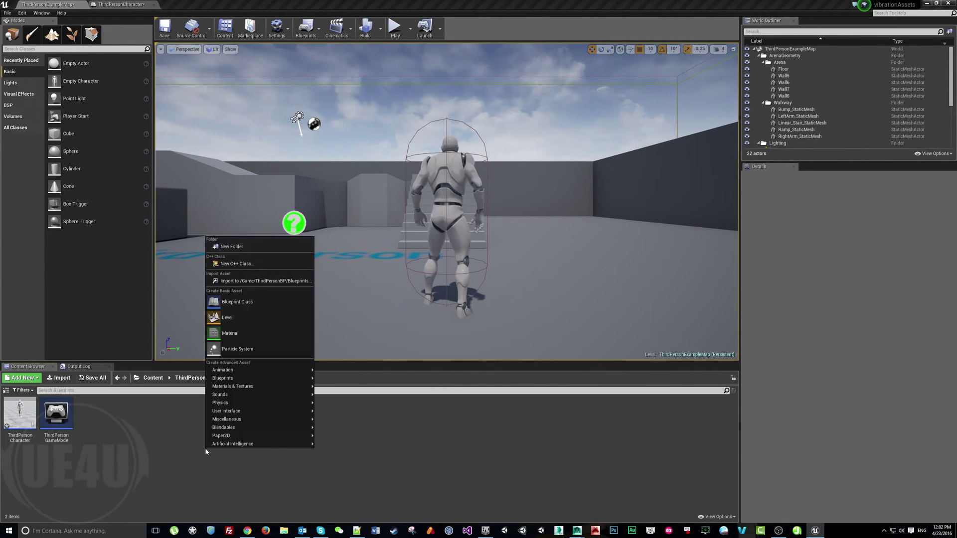
mouse_move(210, 445)
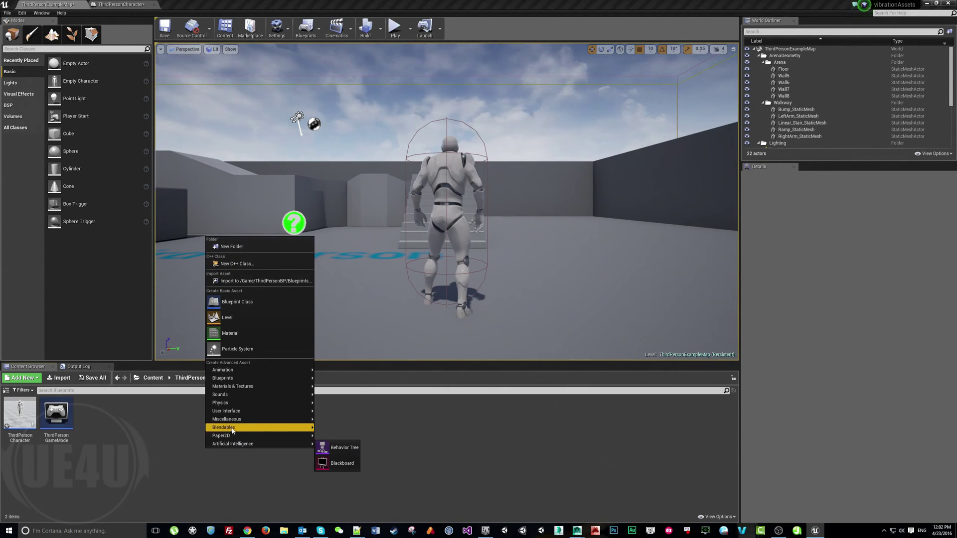
mouse_move(239, 422)
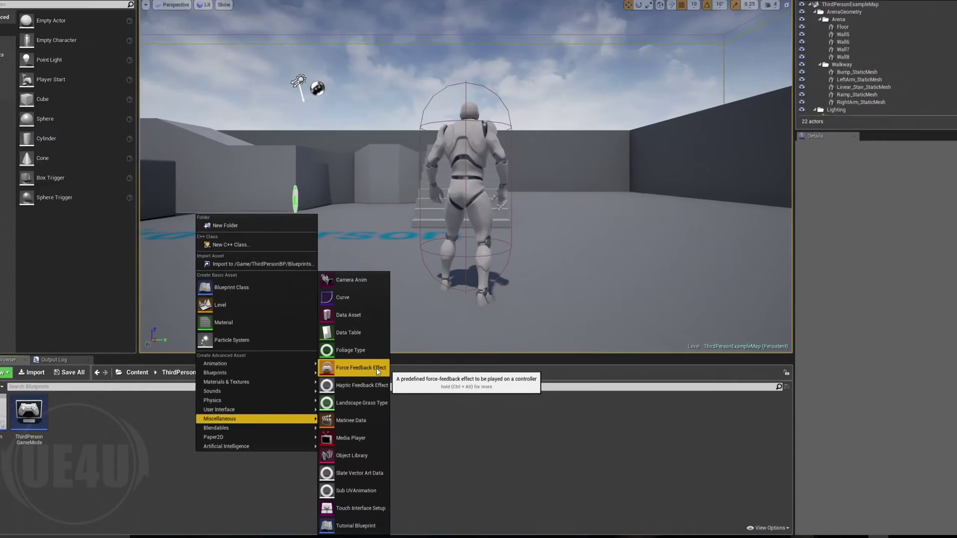
Create a Force Feedback Effect asset named jumpVibrations and open it for editing
click(608, 229)
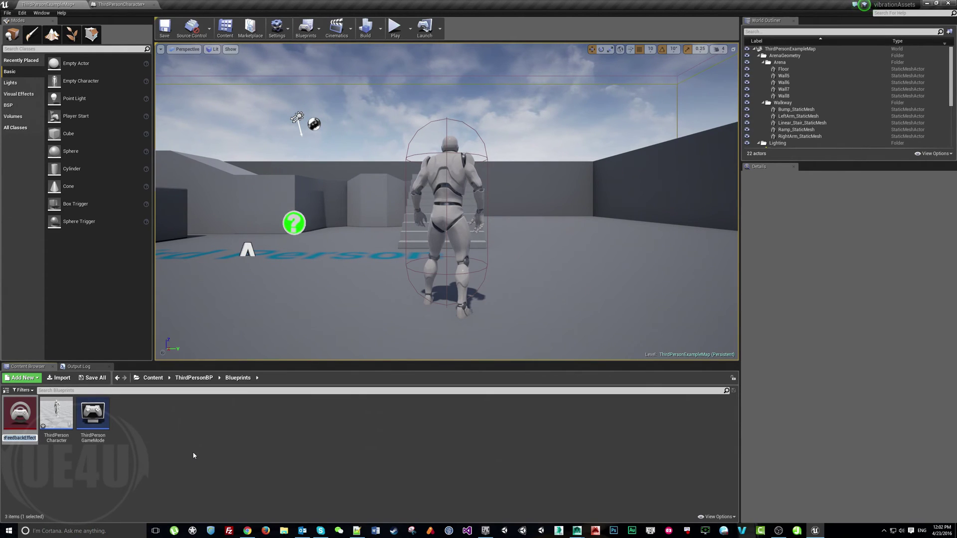
text(jump)
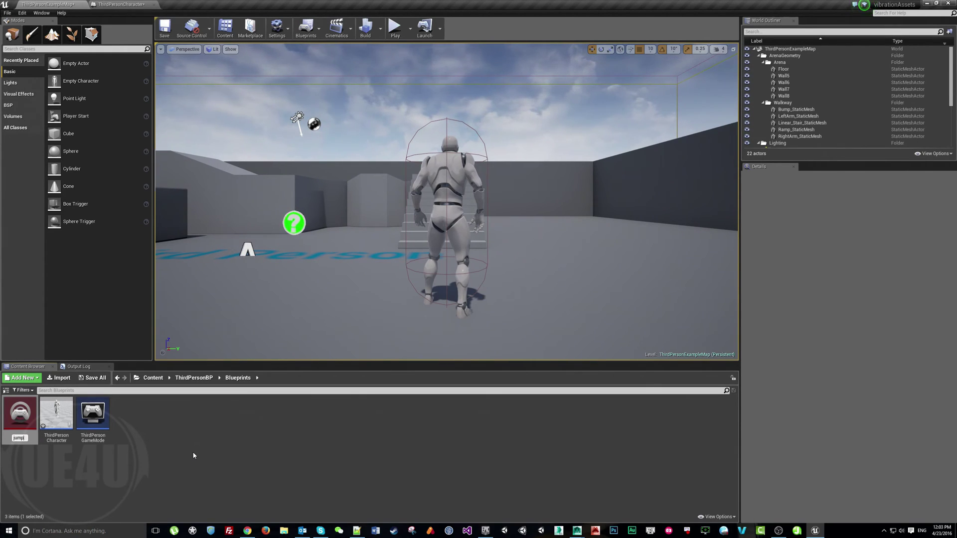
text(Vibrations)
key(Return)
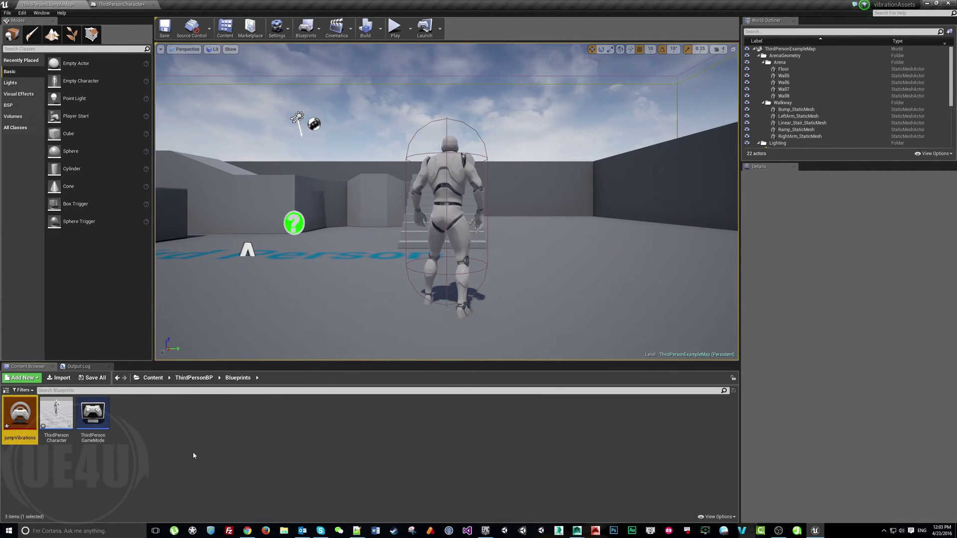
double_click(28, 413)
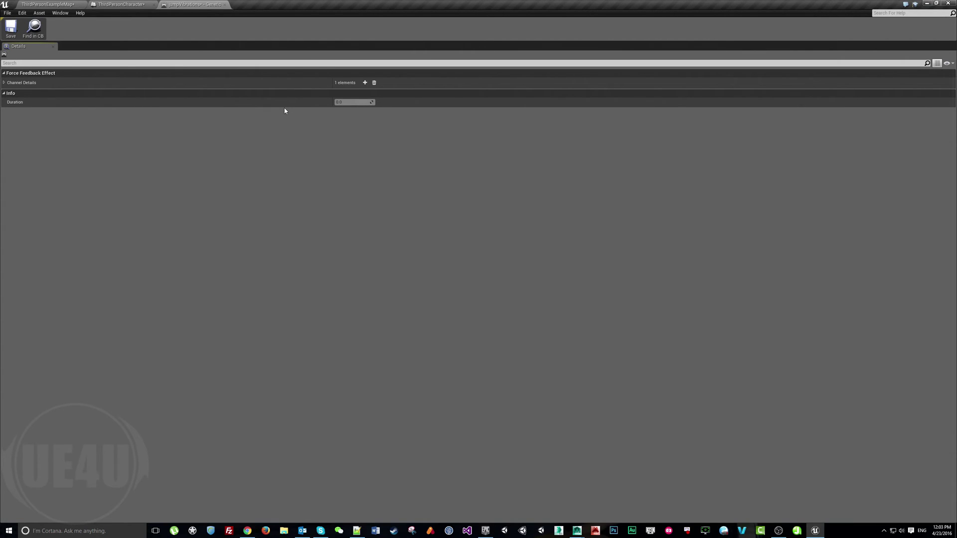
Expand Channel Details, channel 0 and its Curve, then pan the curve graph to show time zero
click(5, 83)
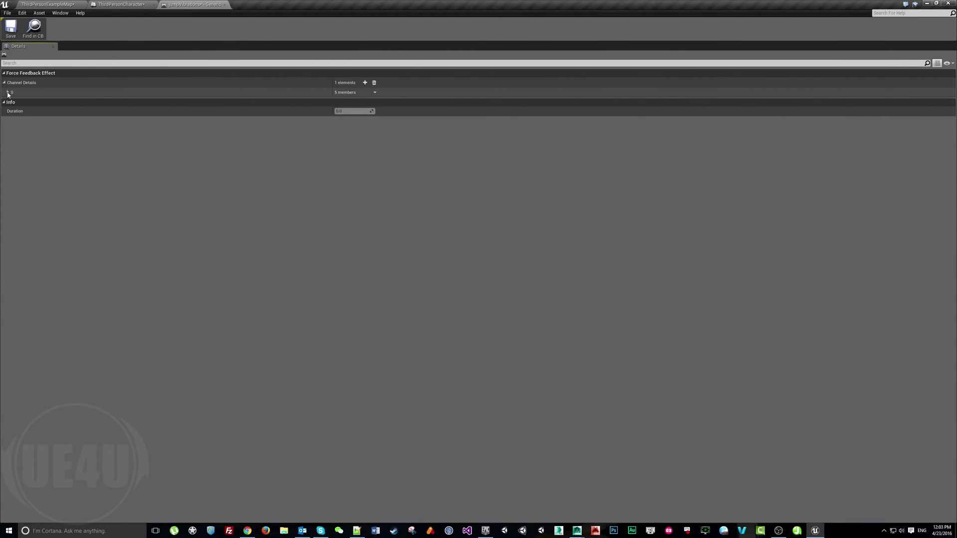
click(8, 92)
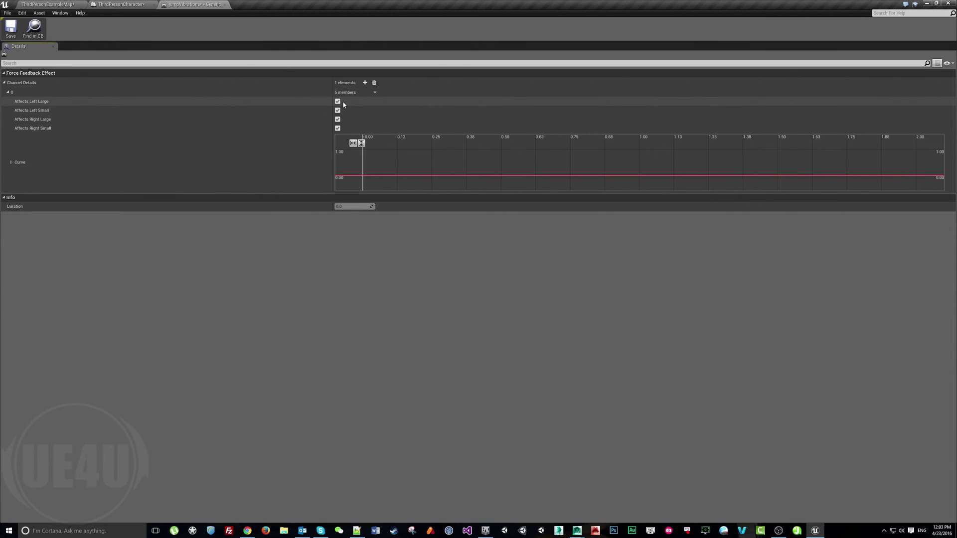
click(11, 163)
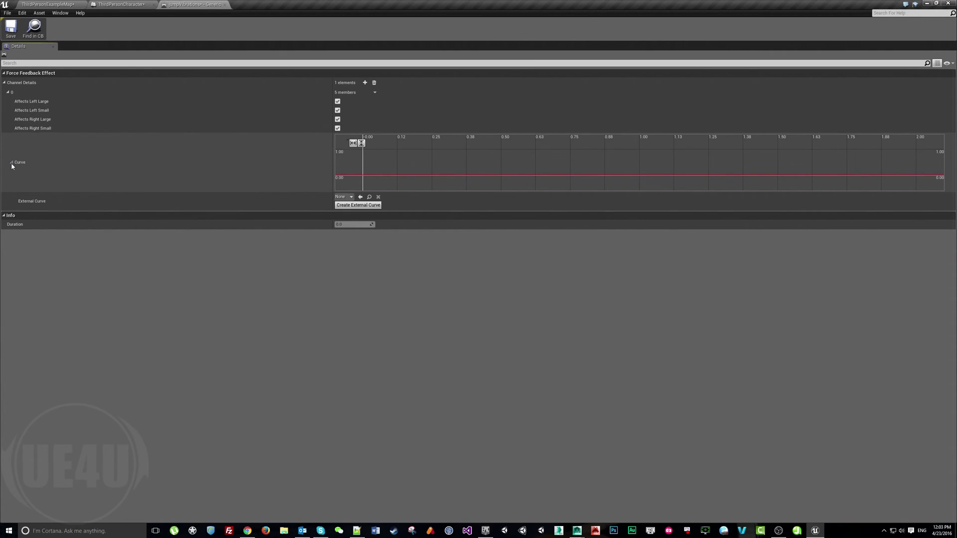
click(119, 4)
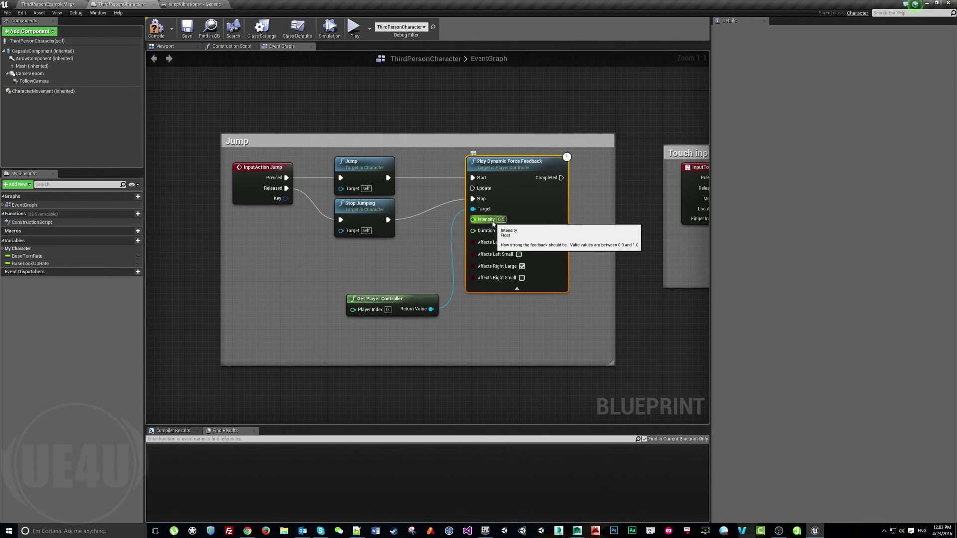
click(197, 4)
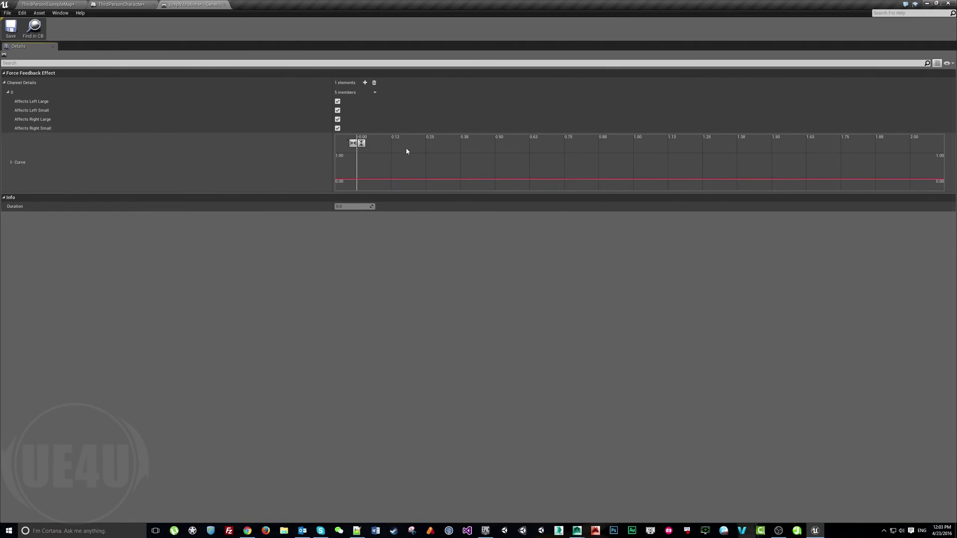
right_drag(406, 151, 404, 164)
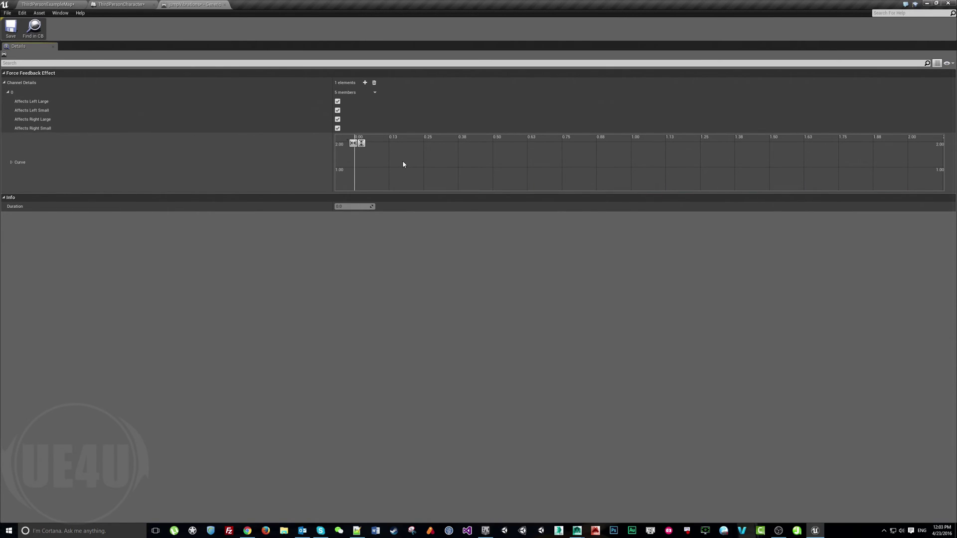
right_drag(402, 158, 420, 147)
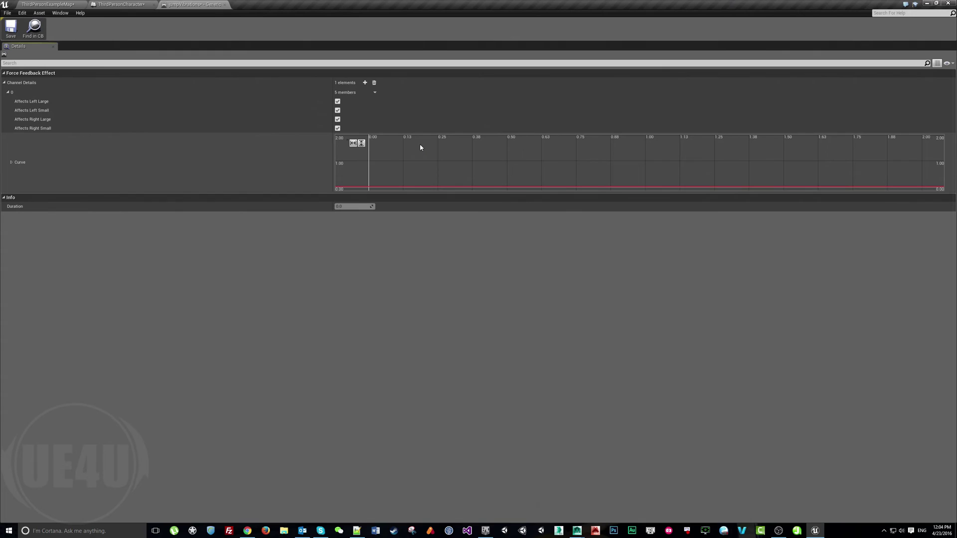
right_drag(408, 177, 411, 165)
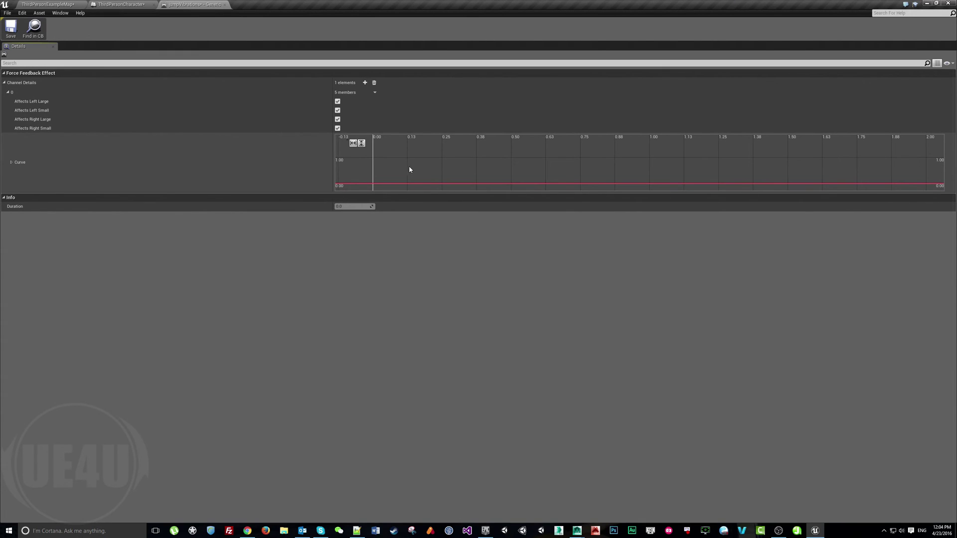
Add a curve key at Time 0 with Value 0.2
right_click(373, 186)
click(393, 193)
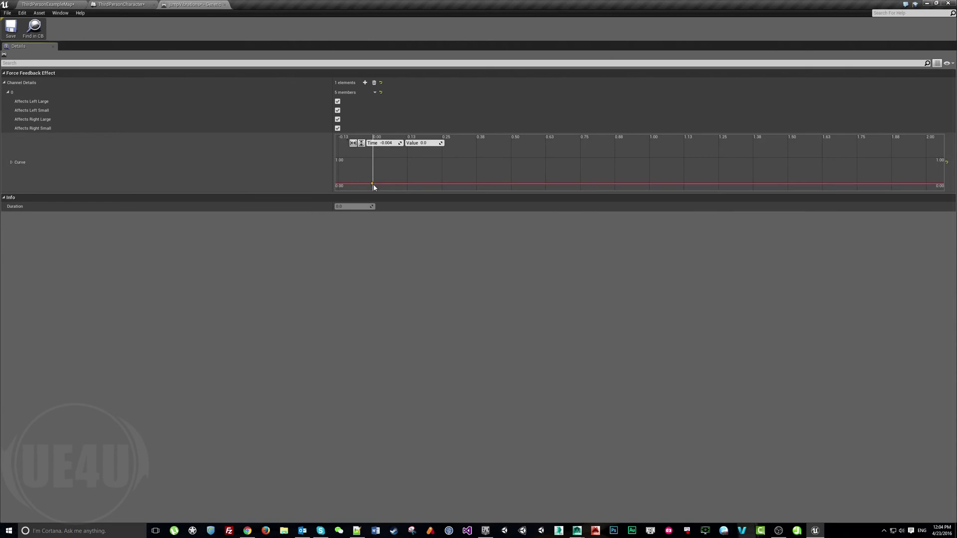
click(388, 143)
text(0)
click(426, 143)
text(0.2)
key(Return)
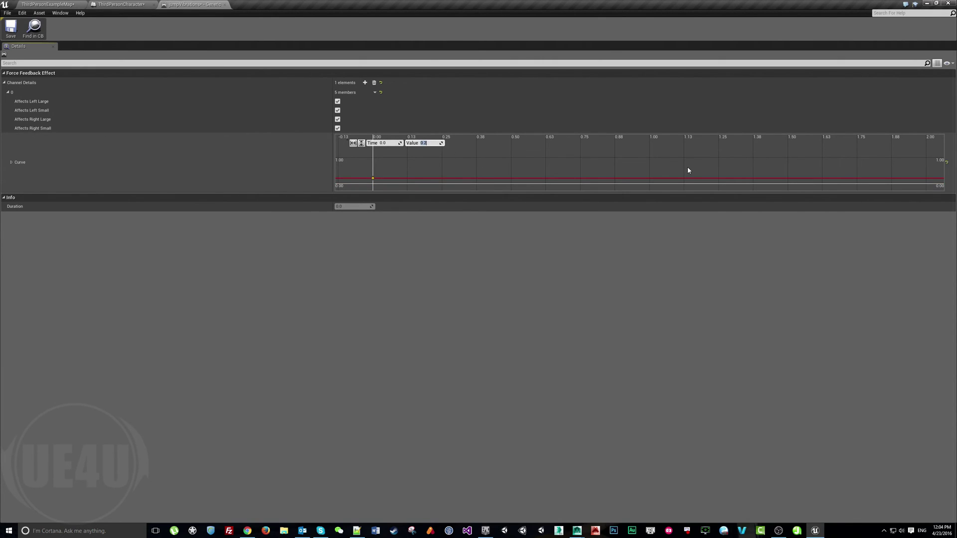
Add a second curve key at Time 1 with Value 1.0
right_click(650, 179)
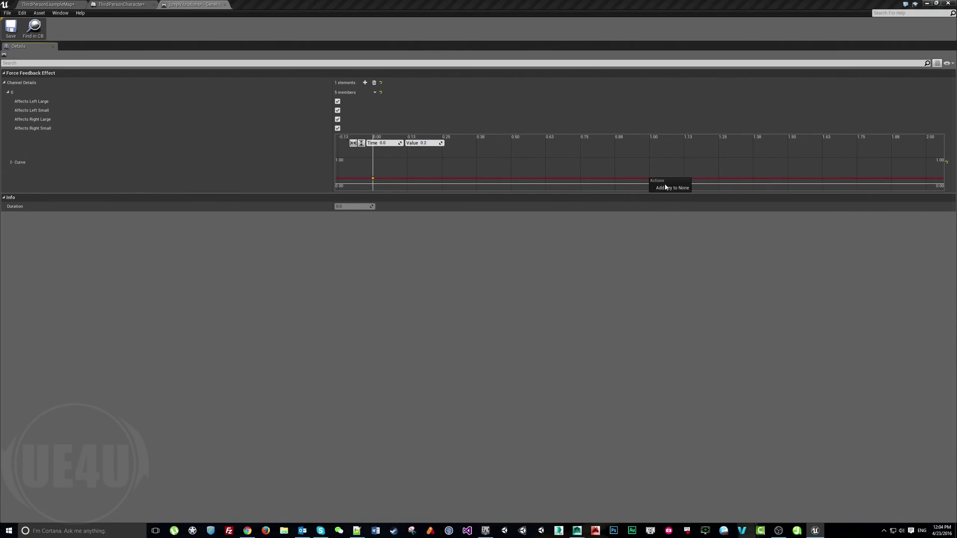
click(665, 187)
right_click(650, 179)
click(668, 196)
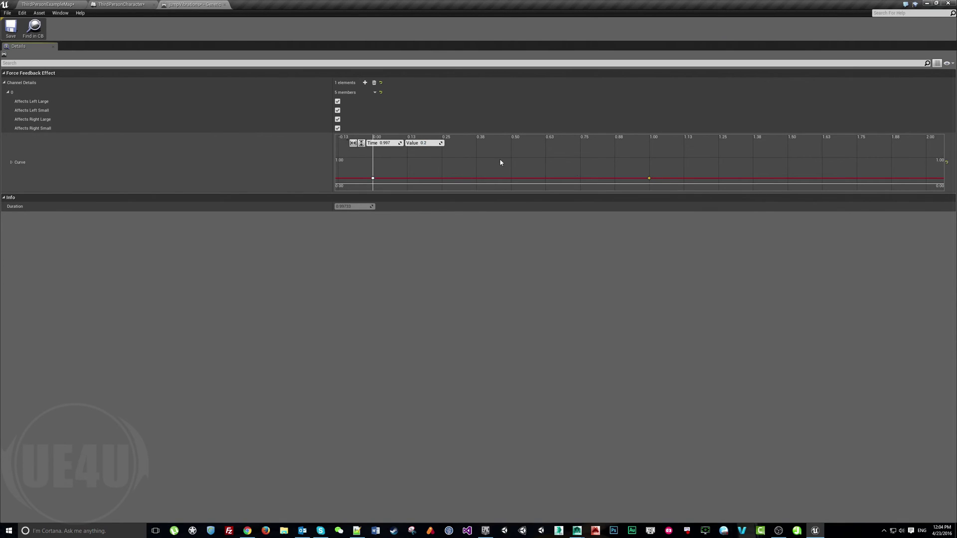
click(390, 143)
text(1)
click(424, 143)
text(1)
key(Return)
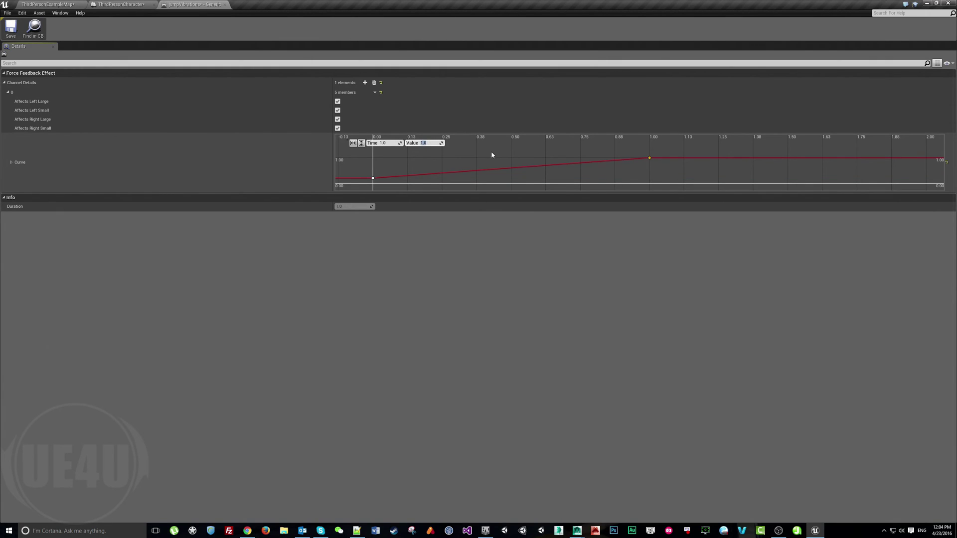
click(20, 4)
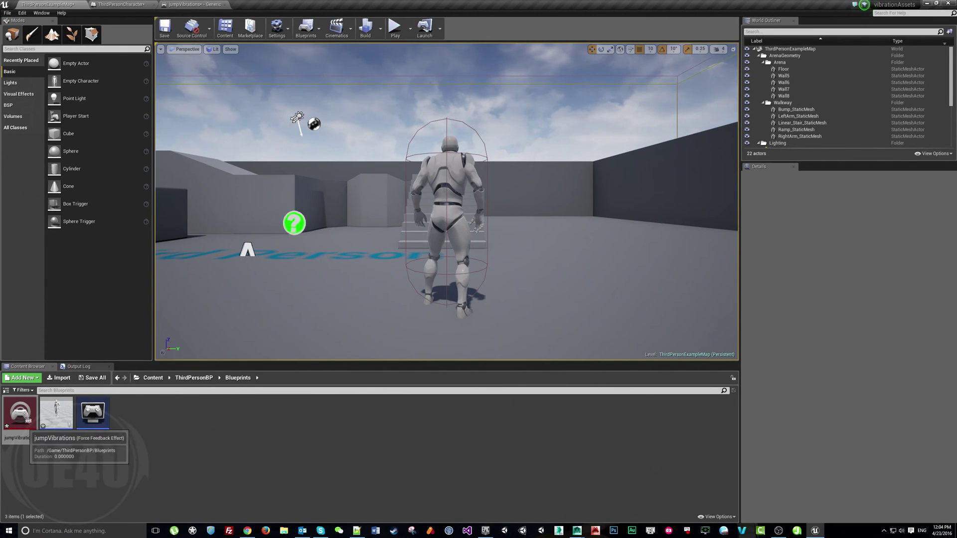
Save jumpVibrations, test a run-and-jump in the level, and return to the ThirdPersonCharacter graph
click(196, 4)
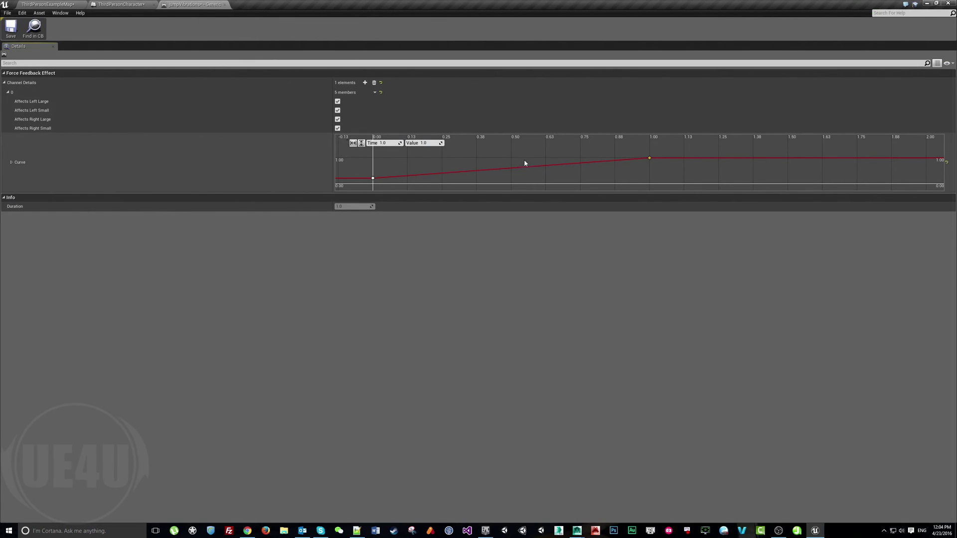
click(10, 27)
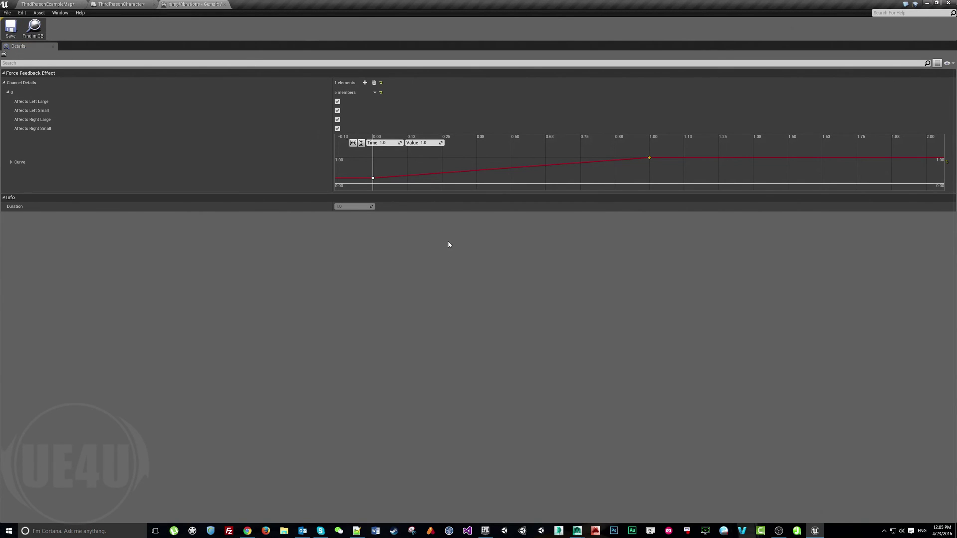
click(58, 4)
click(395, 27)
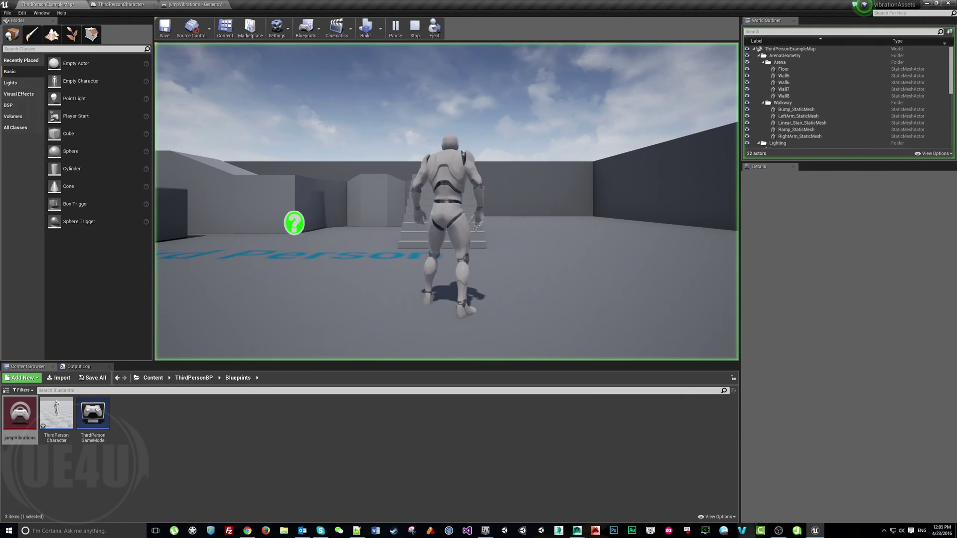
key(w)
key(space)
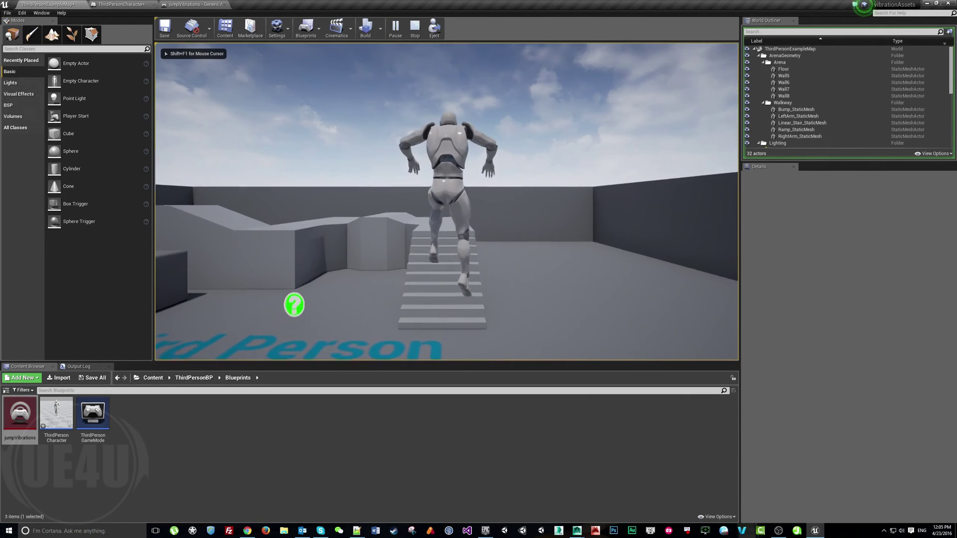
key(Escape)
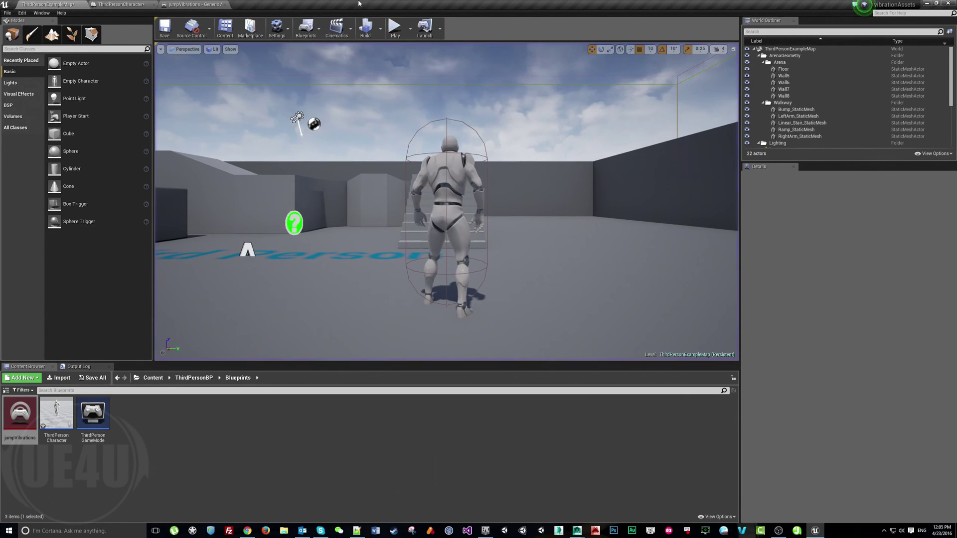
click(119, 4)
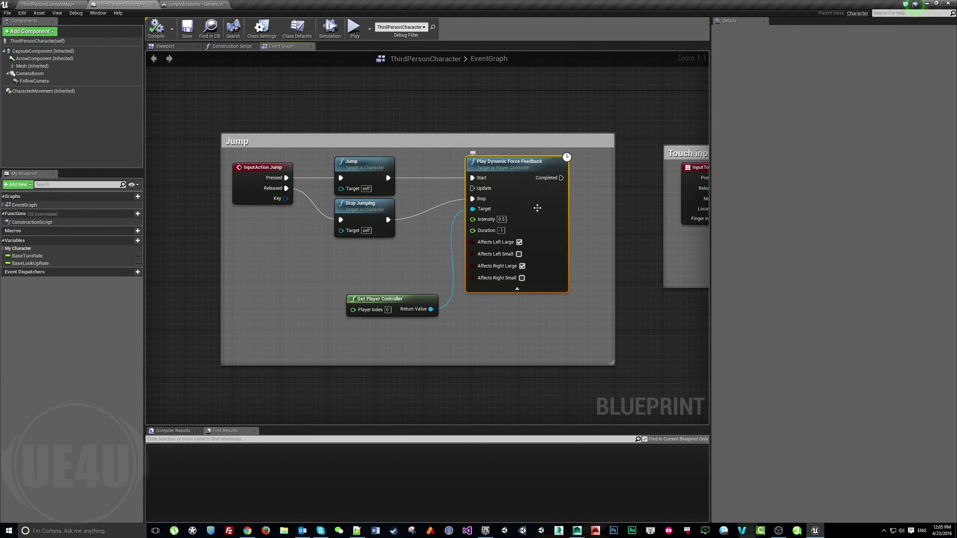
Delete the Play Dynamic Force Feedback node that follows Jump
key(Delete)
drag(388, 178, 492, 207)
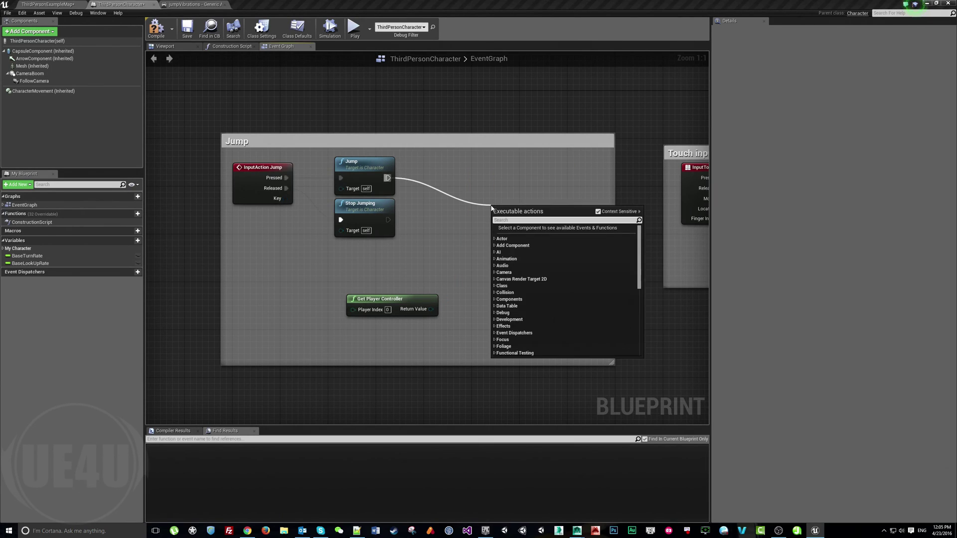
text(force feed)
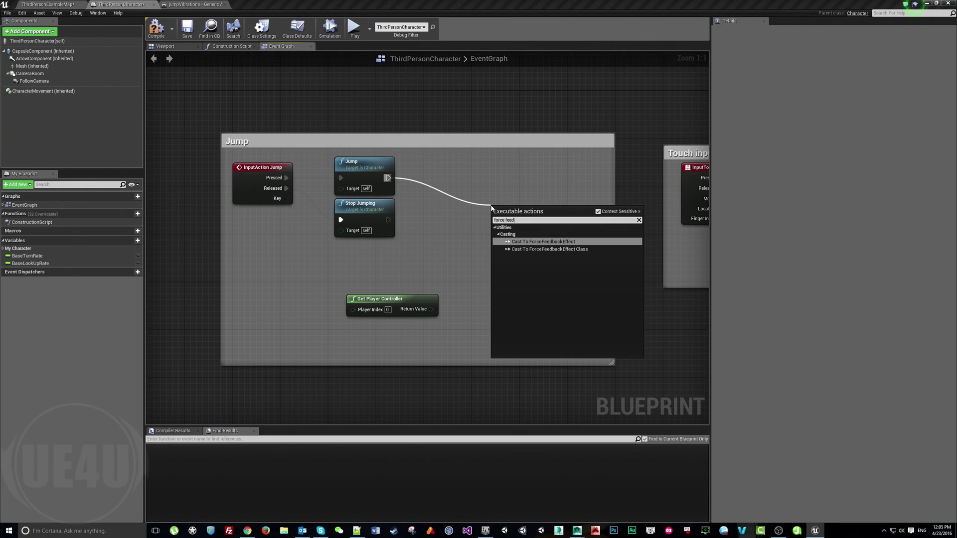
key(BackSpace)
key(BackSpace)
key(BackSpace)
key(BackSpace)
key(BackSpace)
key(BackSpace)
key(BackSpace)
key(BackSpace)
key(BackSpace)
key(Escape)
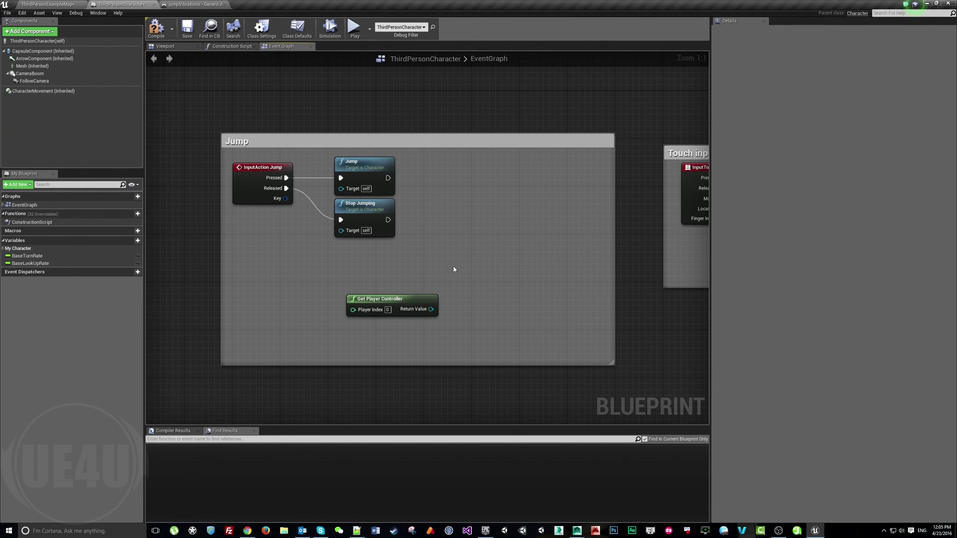
Add Client Play Force Feedback from Get Player Controller, run it after Jump, using jumpVibrations
drag(431, 309, 457, 285)
text(fore)
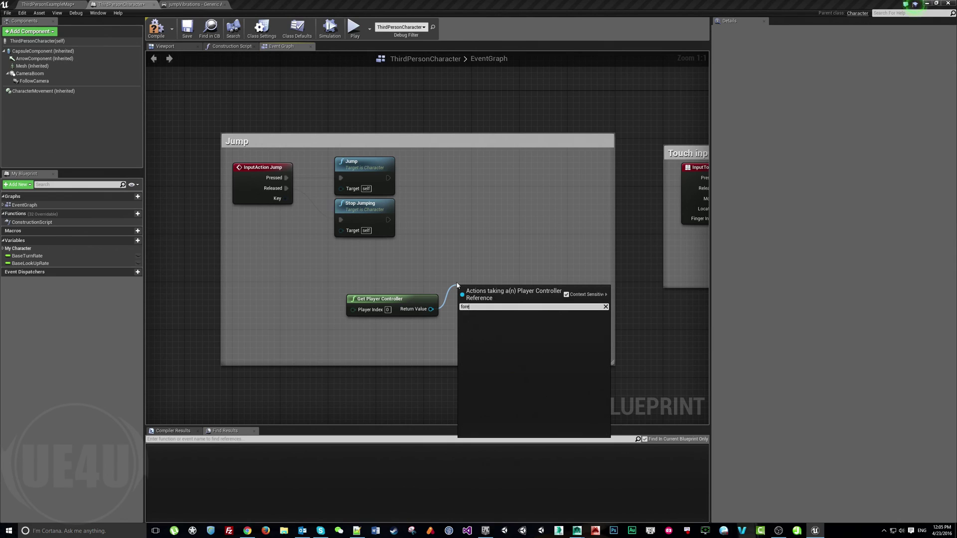
text(c)
key(BackSpace)
key(BackSpace)
text(ce fee)
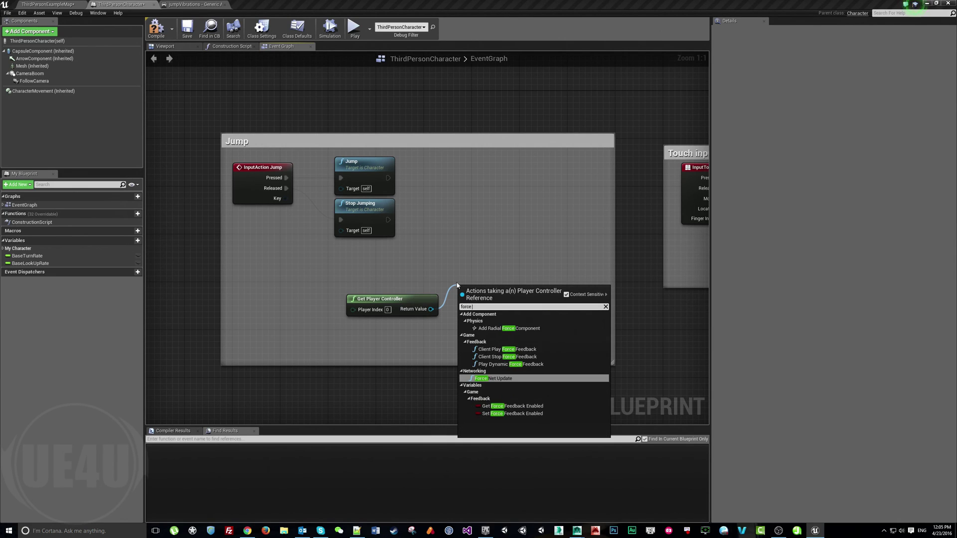
key(Up)
key(Up)
key(Return)
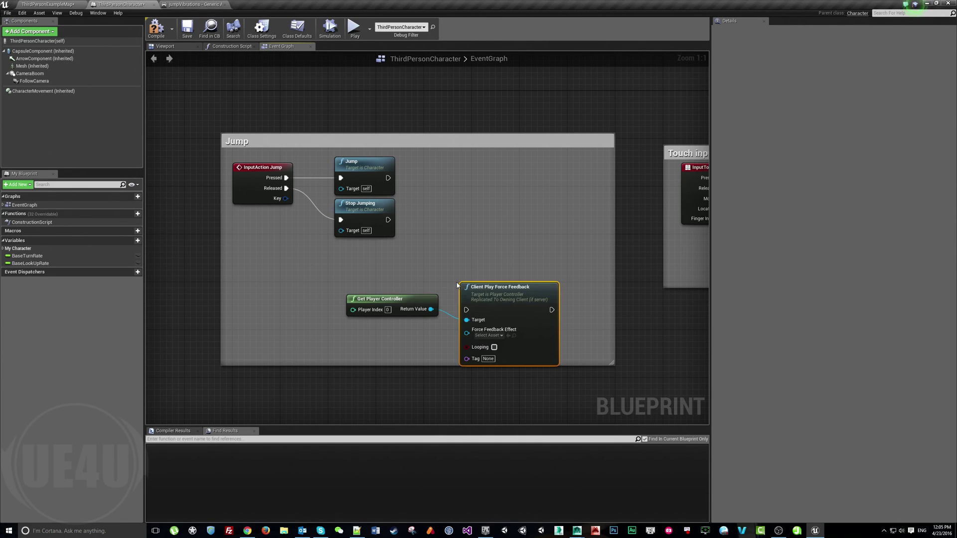
drag(479, 292, 503, 172)
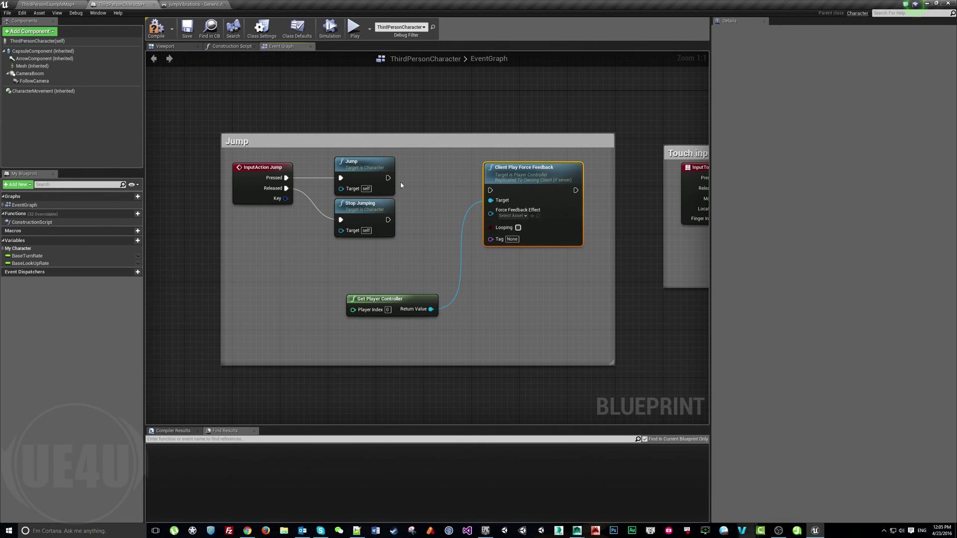
drag(387, 177, 534, 169)
click(530, 203)
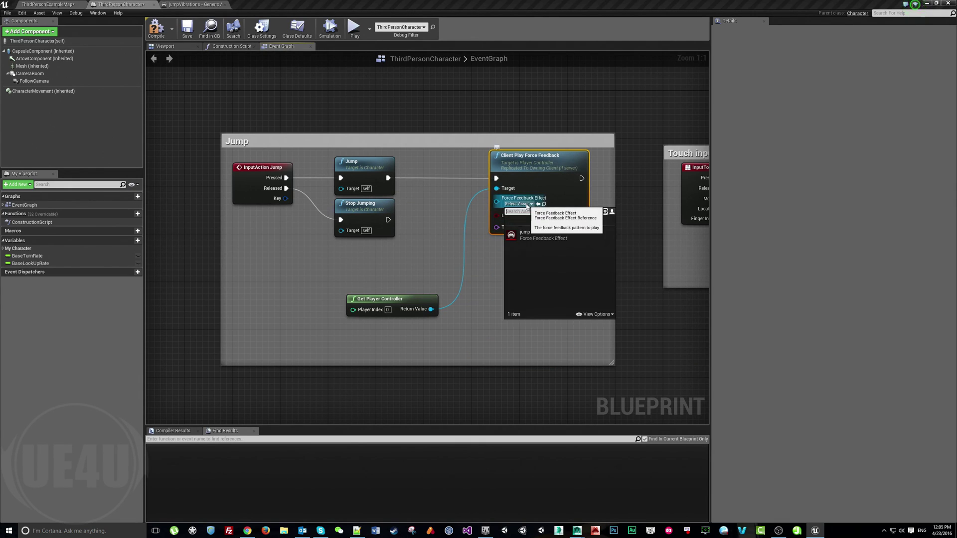
click(528, 236)
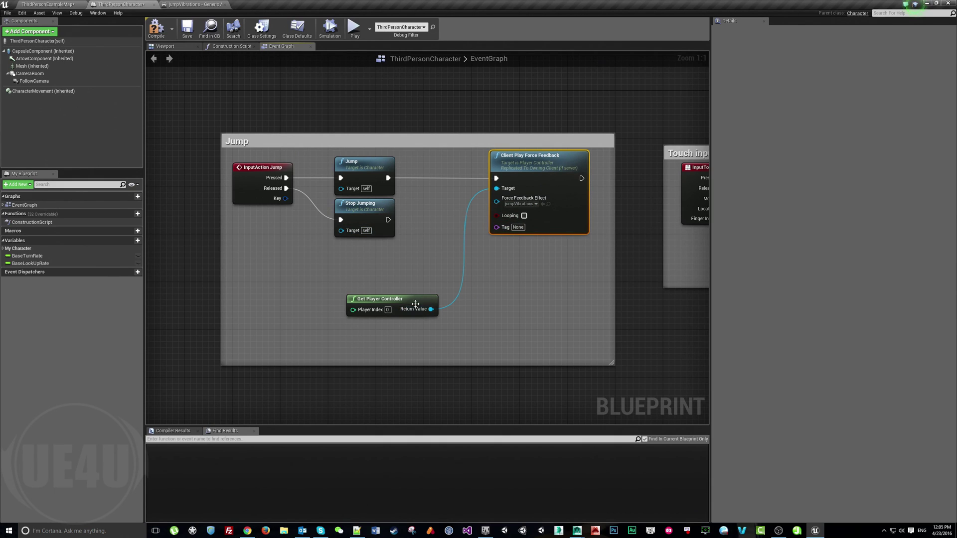
Add Client Stop Force Feedback after Stop Jumping, set to stop jumpVibrations
drag(432, 309, 472, 313)
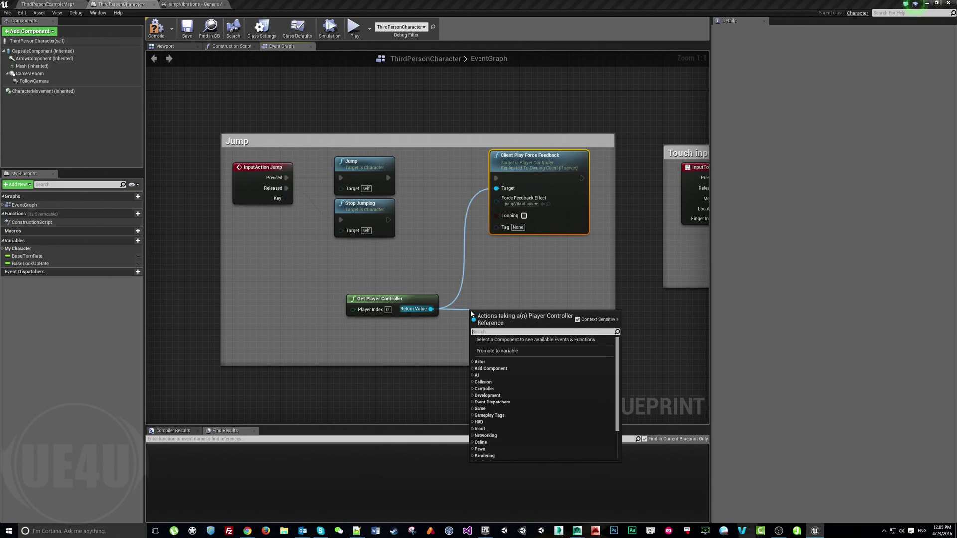
text(force feed)
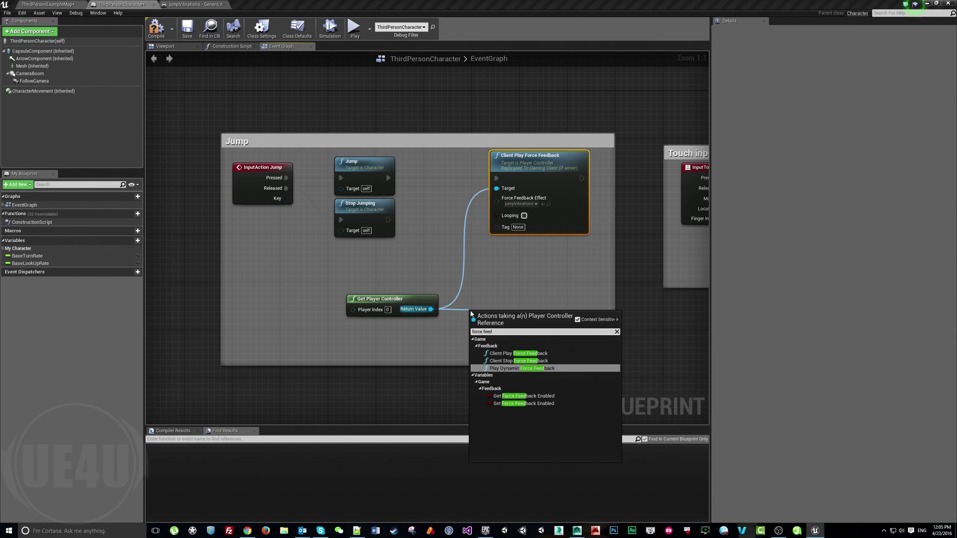
key(Up)
key(Return)
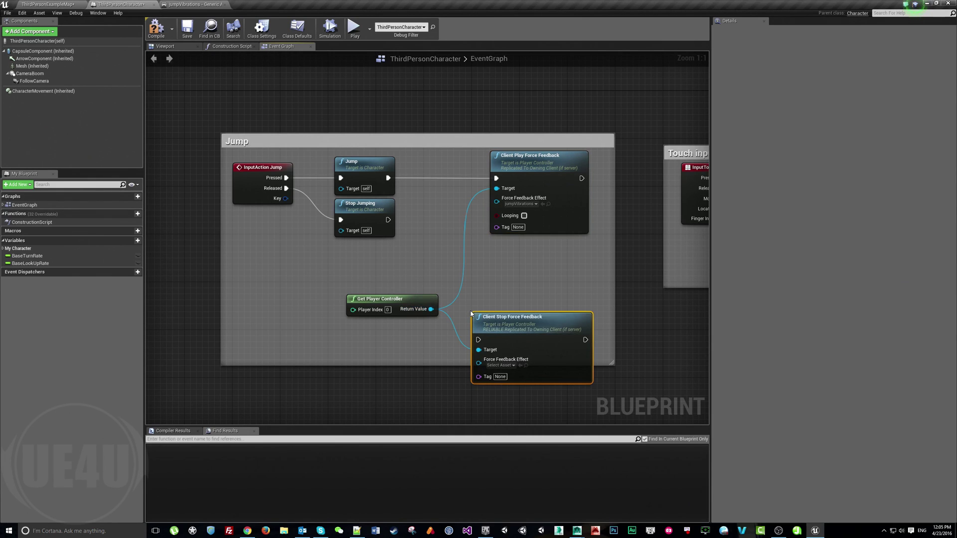
drag(476, 313, 489, 259)
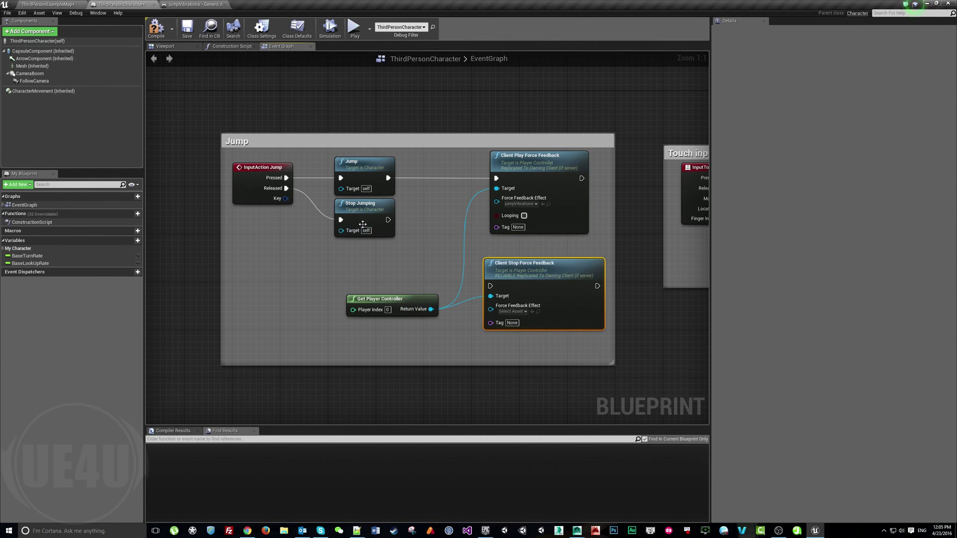
drag(387, 220, 491, 286)
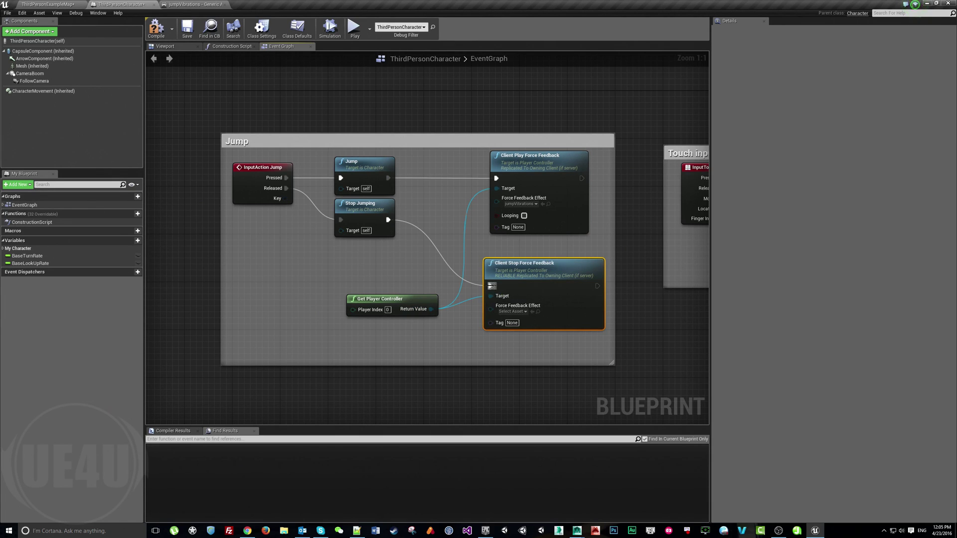
click(513, 312)
click(529, 343)
Compile the character blueprint and play-test jumping in the level to check the vibration
click(156, 27)
click(48, 4)
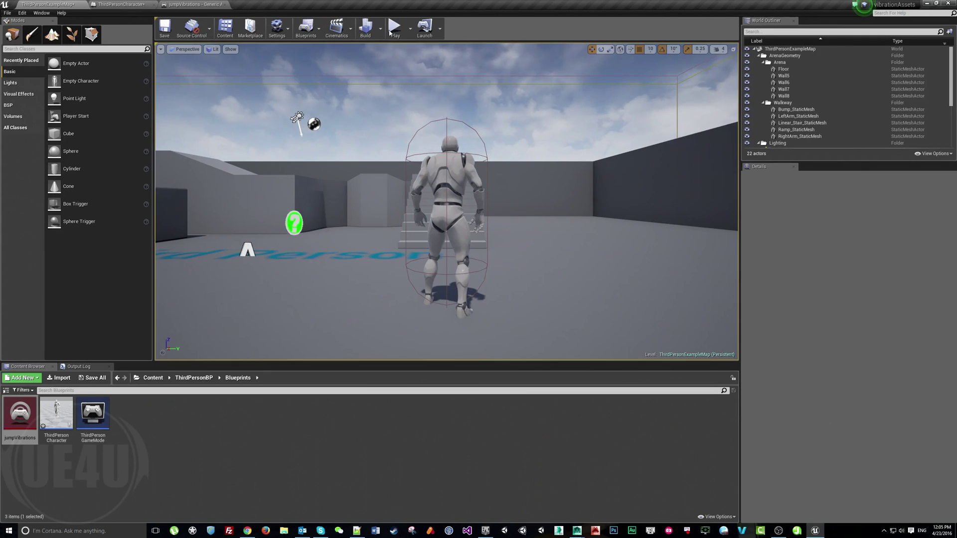
click(391, 31)
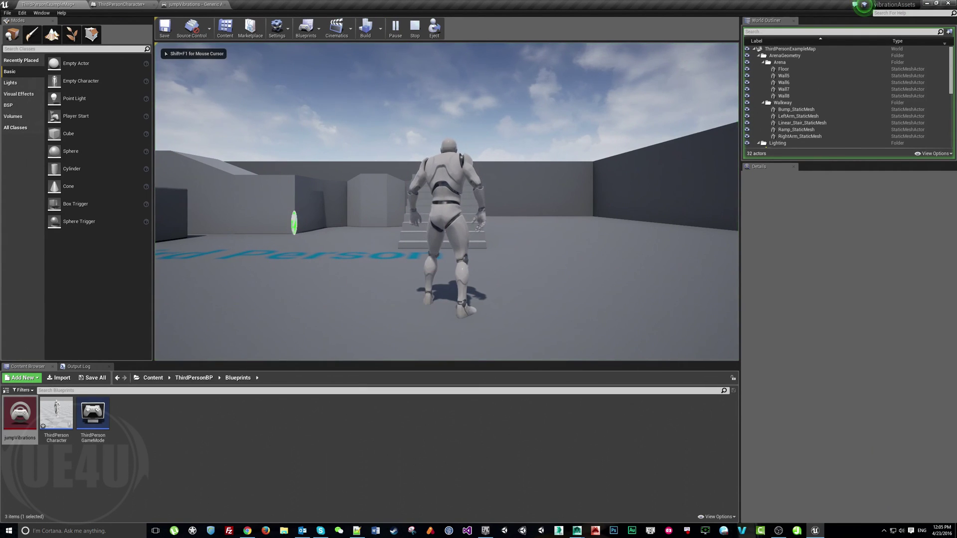
key(w)
key(space)
key(s)
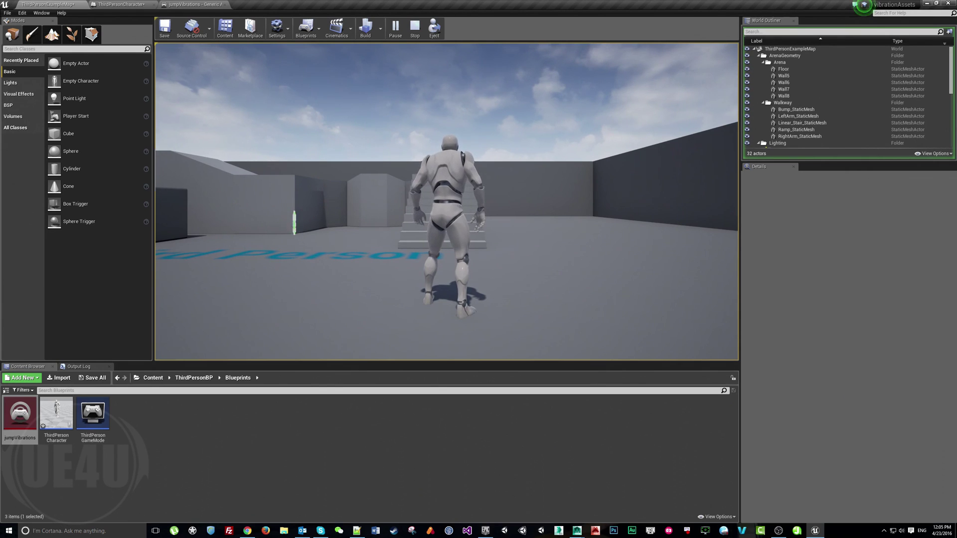
key(w)
key(space)
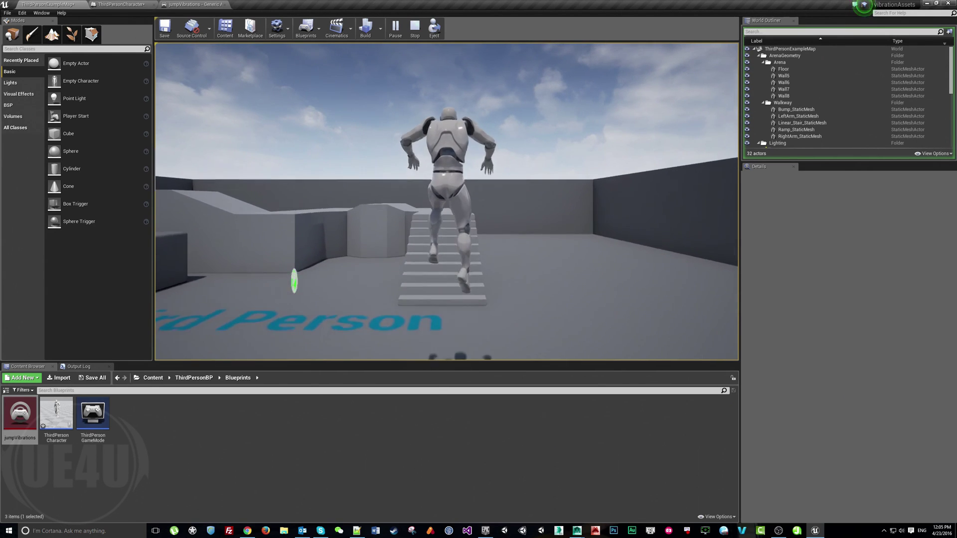
key(s)
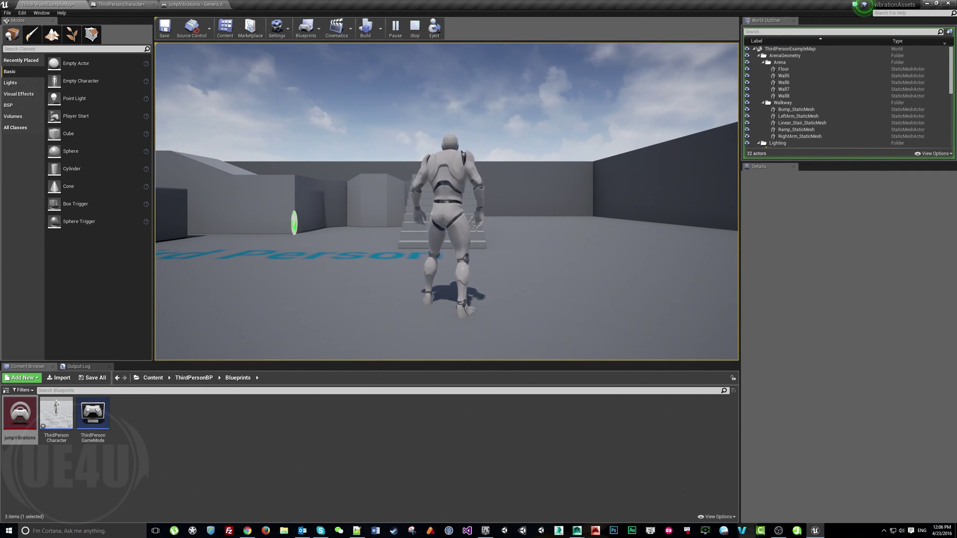
key(a)
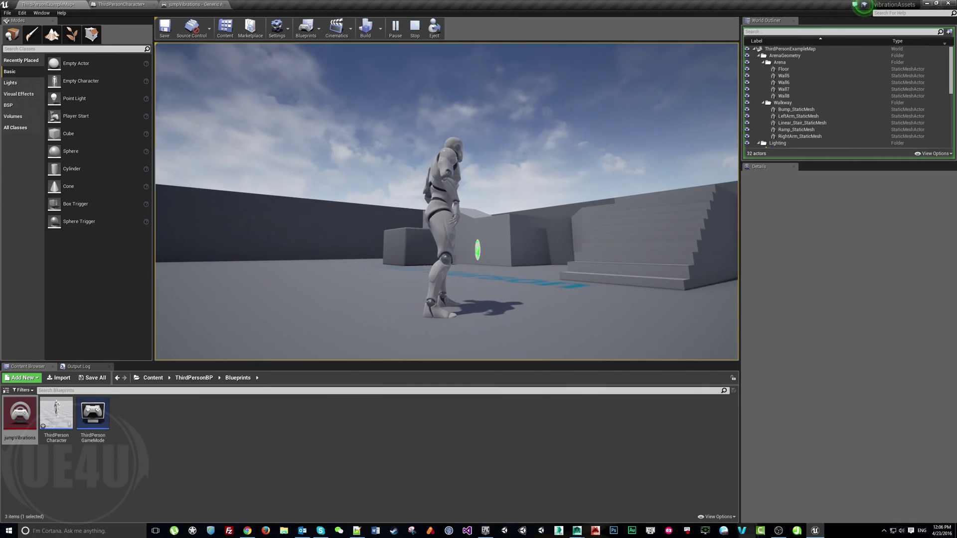
key(Escape)
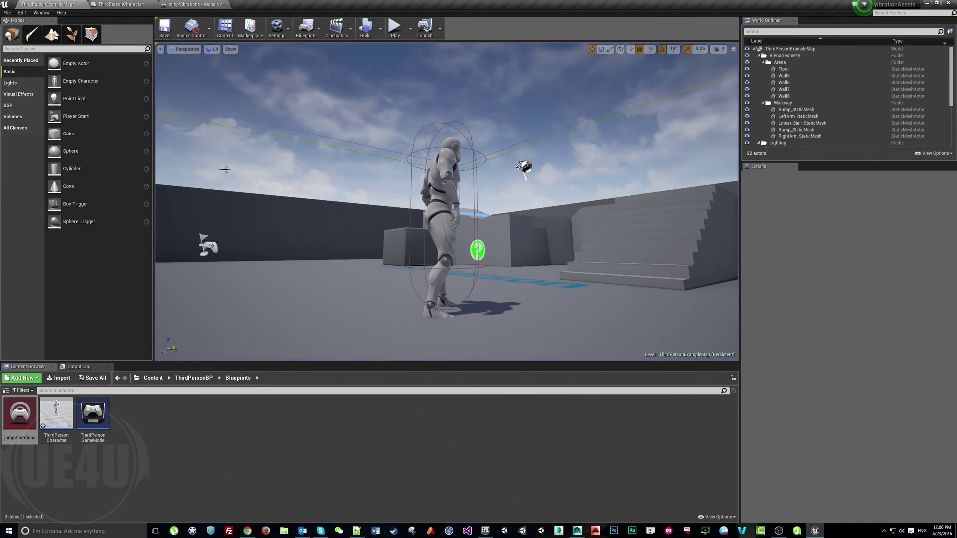
Review the jumpVibrations asset, play-test the jump again, then return to the level editor
click(194, 4)
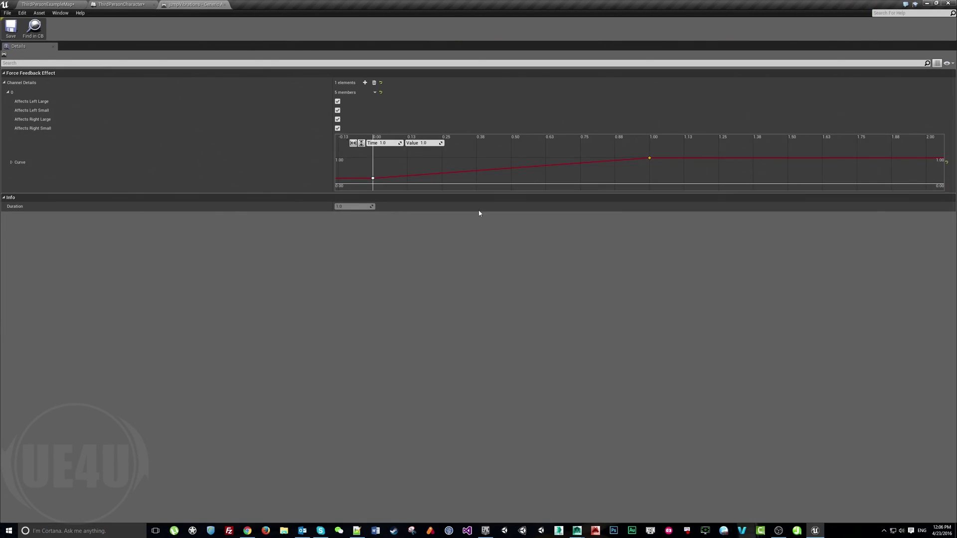
click(395, 31)
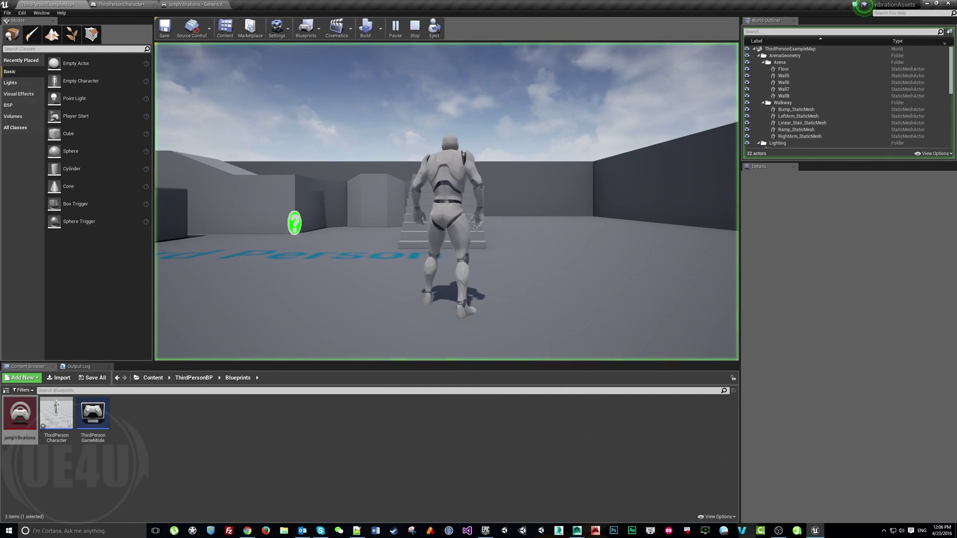
key(w)
key(s)
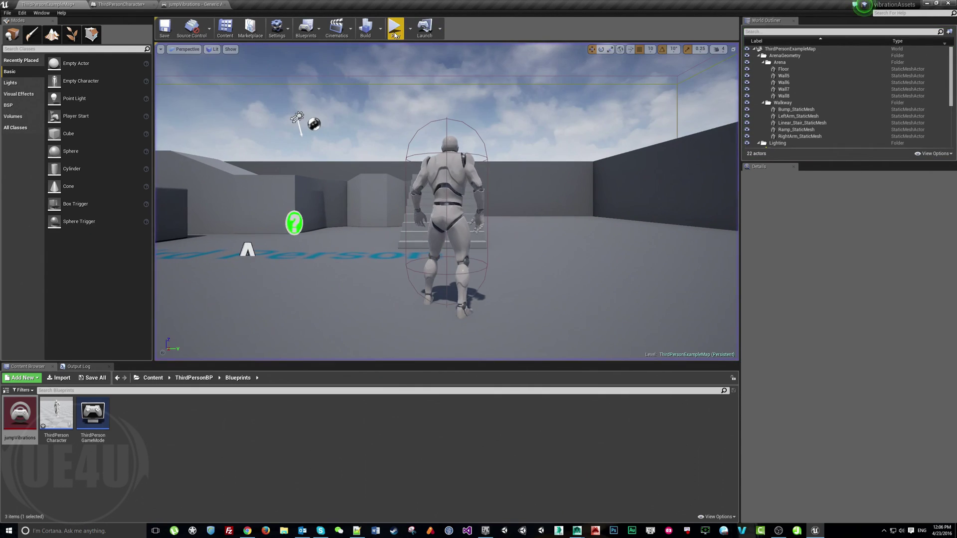
key(w)
key(space)
key(s)
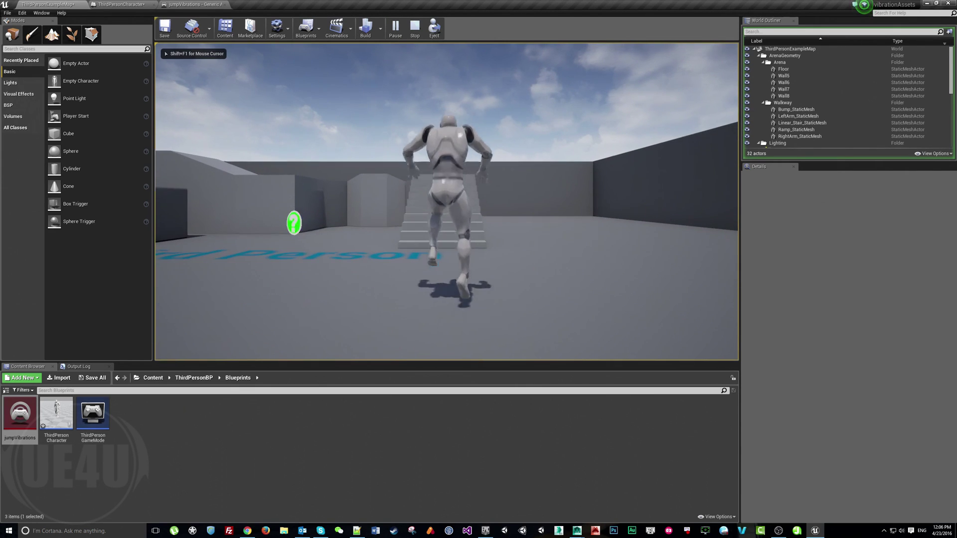
key(Escape)
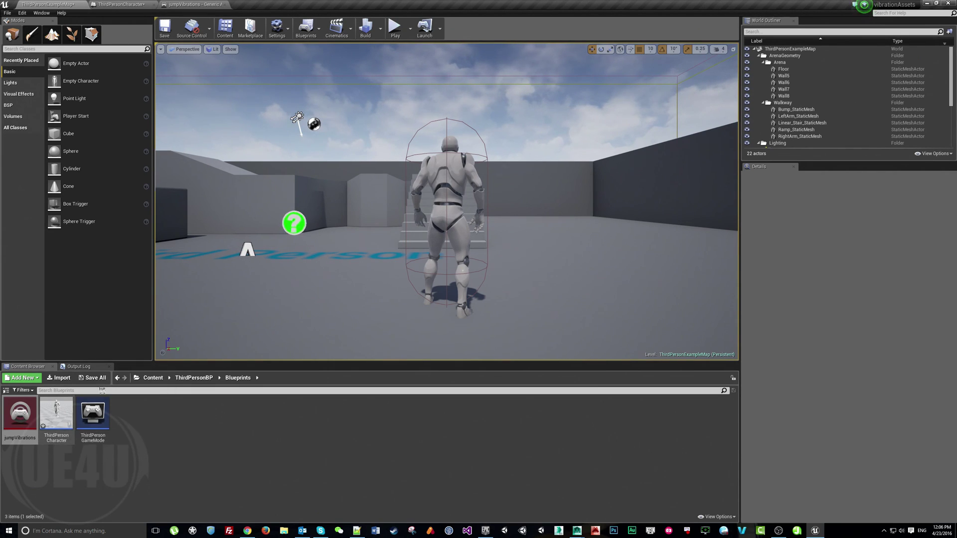
click(194, 4)
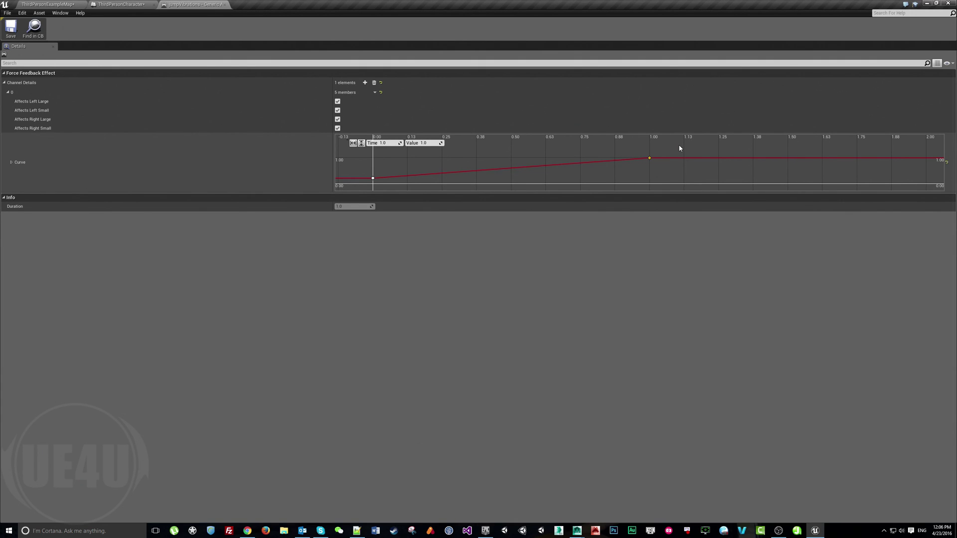
click(63, 4)
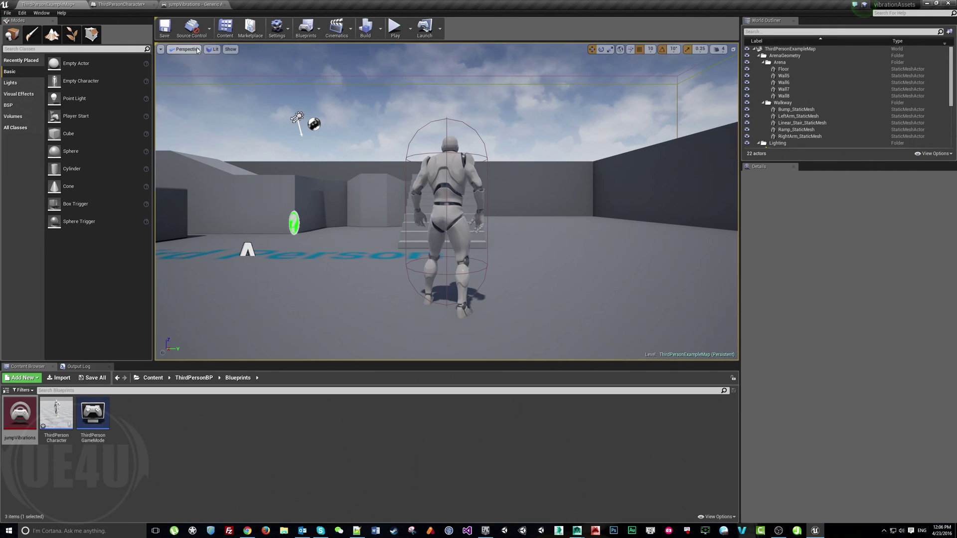